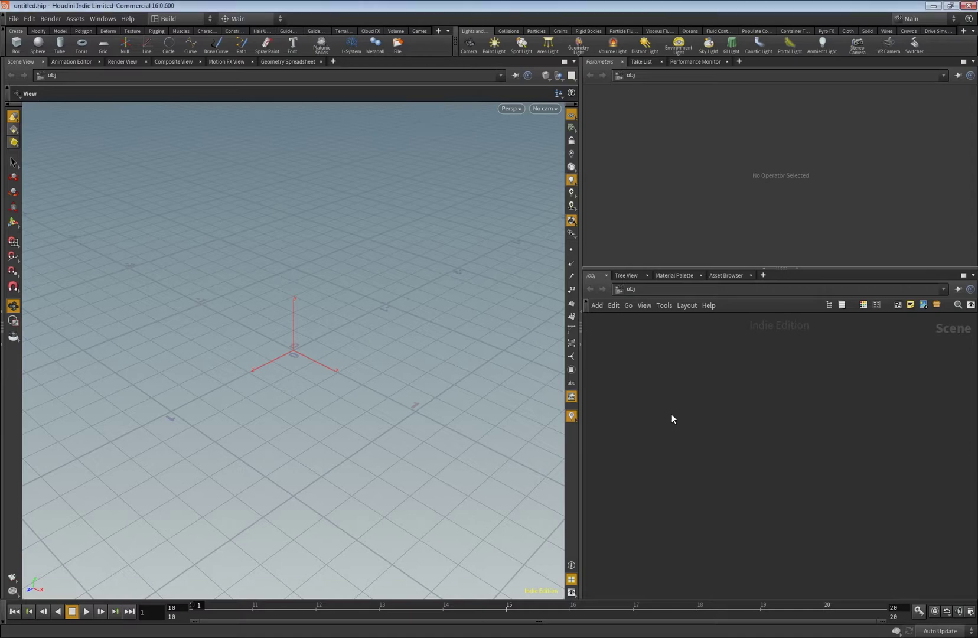
Add a sphere object to the network and go inside sphere1
key("Tab")
type("sp")
key("Return")
left_click(671, 413)
left_click_drag(671, 414, 653, 350)
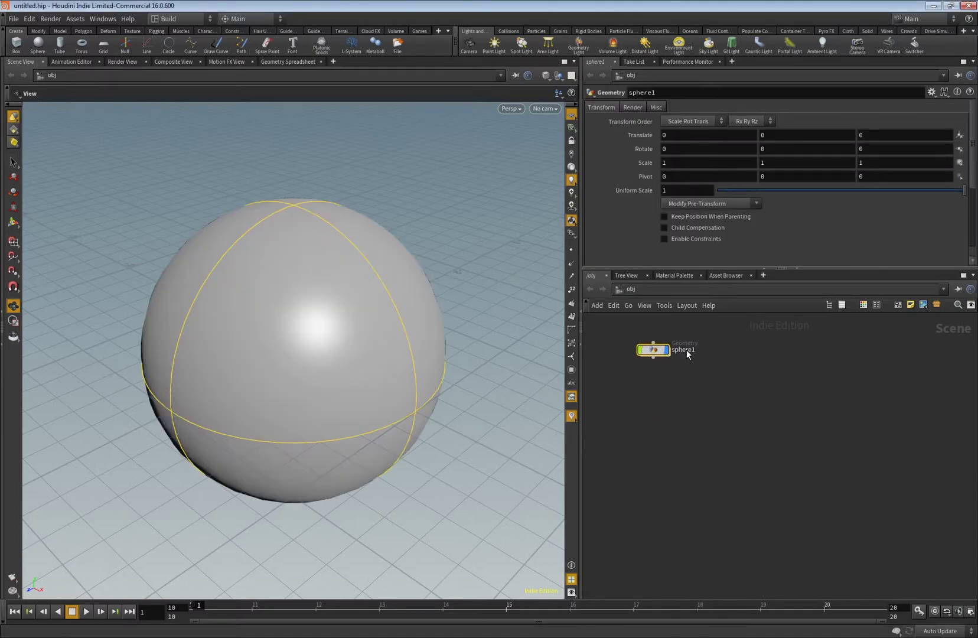
double_click(653, 350)
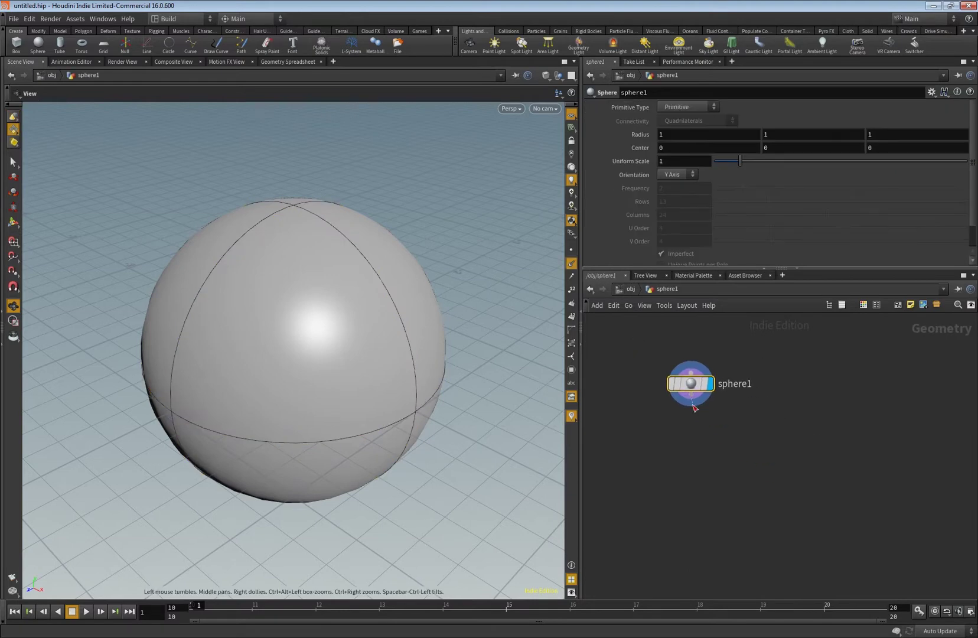
Add a Transform node after sphere1 with Scale .2 .2 .2 and make it the displayed node
key("Tab")
type("tra")
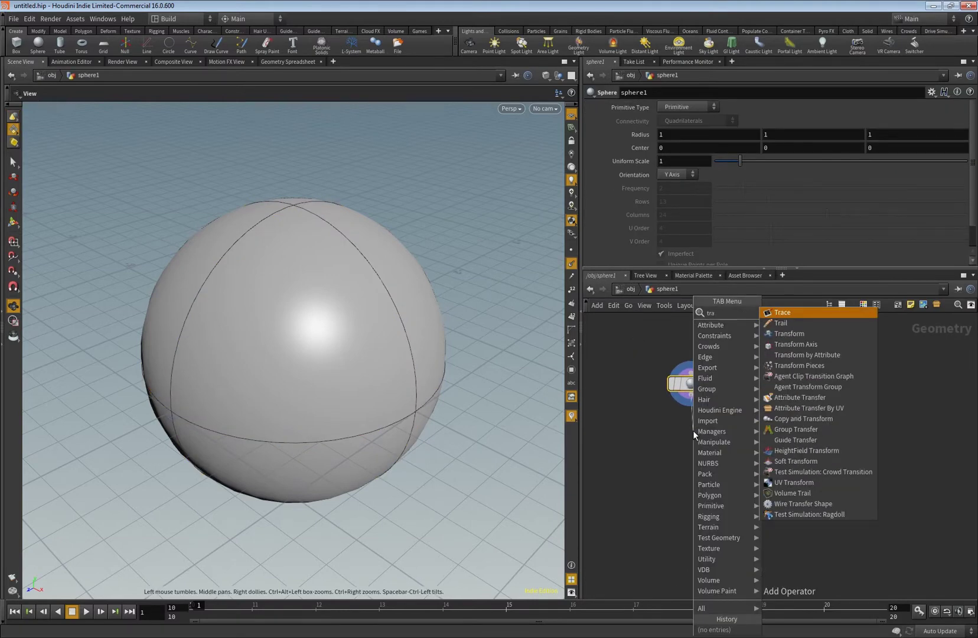
key("Down")
key("Down")
key("Return")
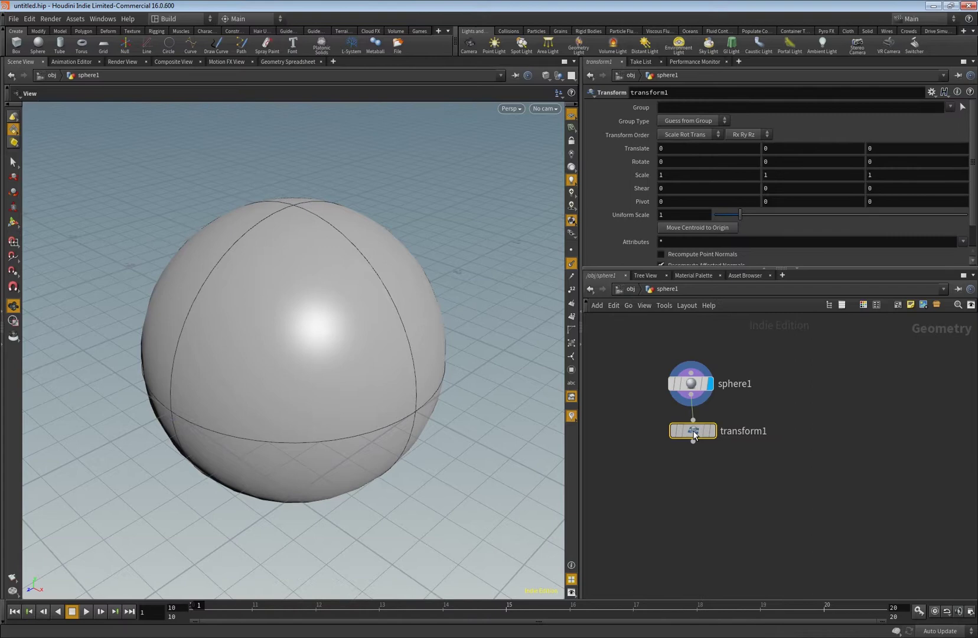
left_click(691, 435)
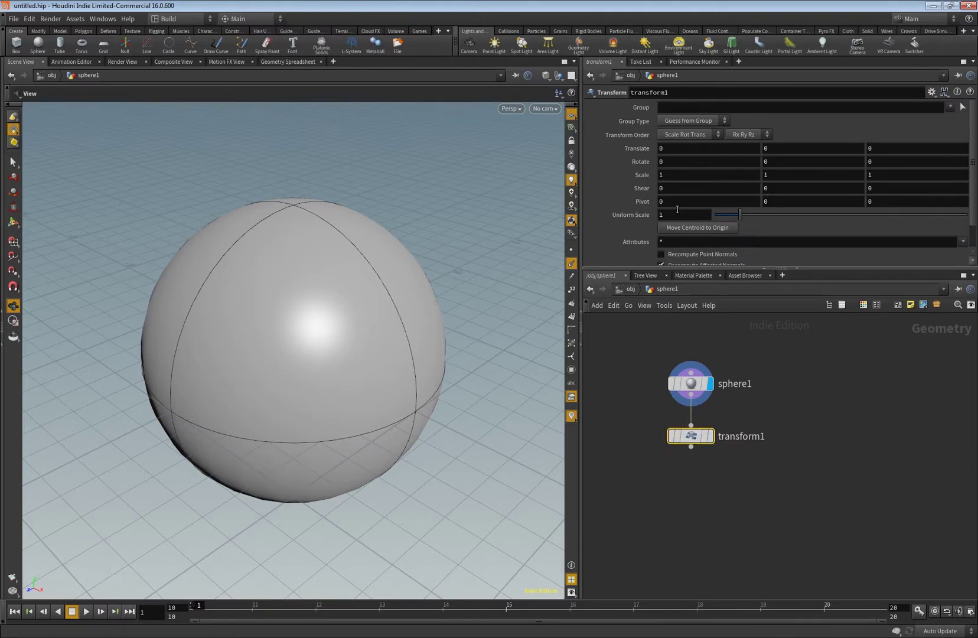
left_click(670, 176)
type(".2")
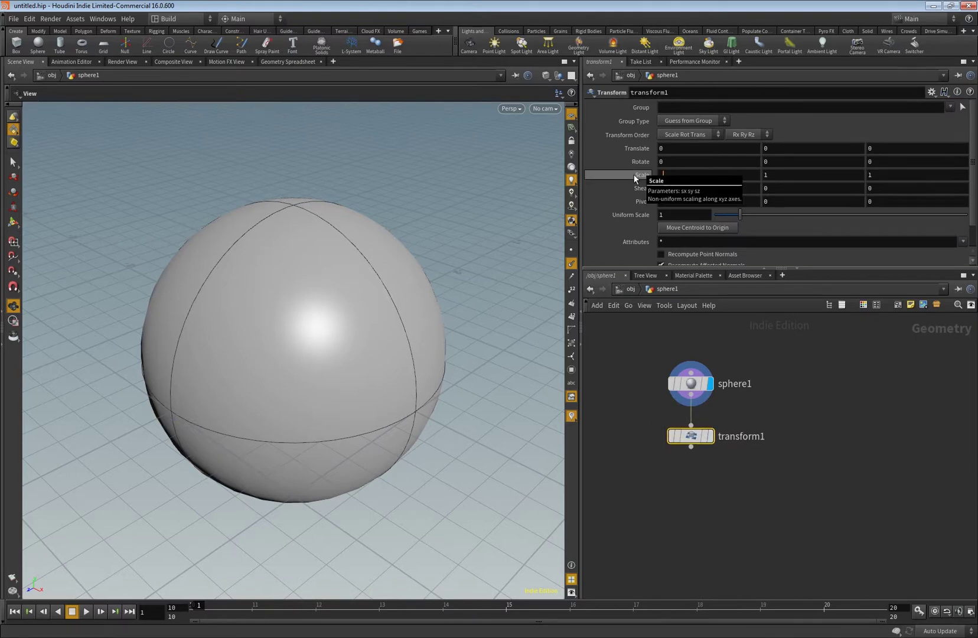
key("Tab")
type(".2")
key("Tab")
type(".2")
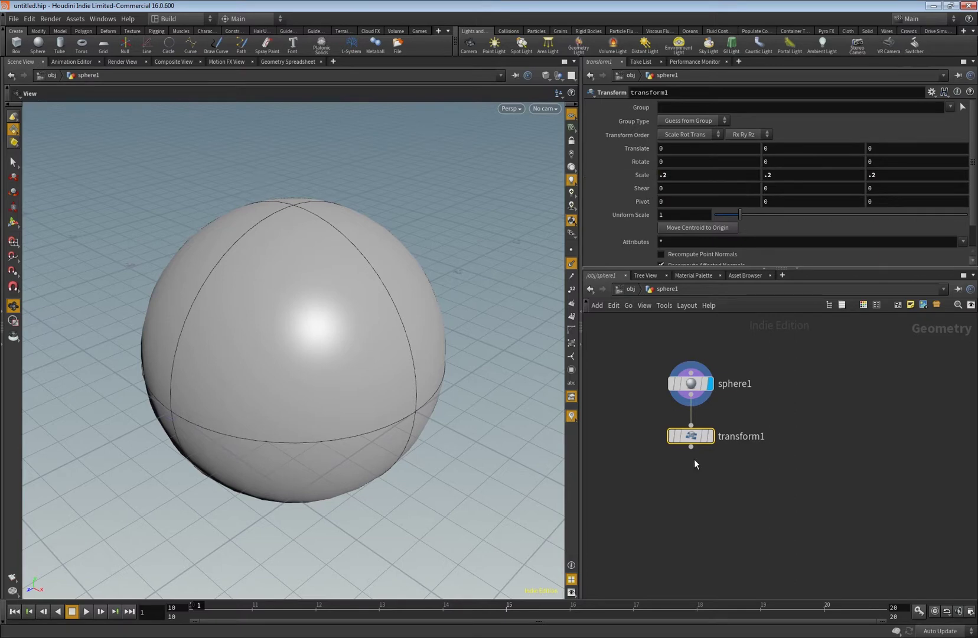
left_click(710, 435)
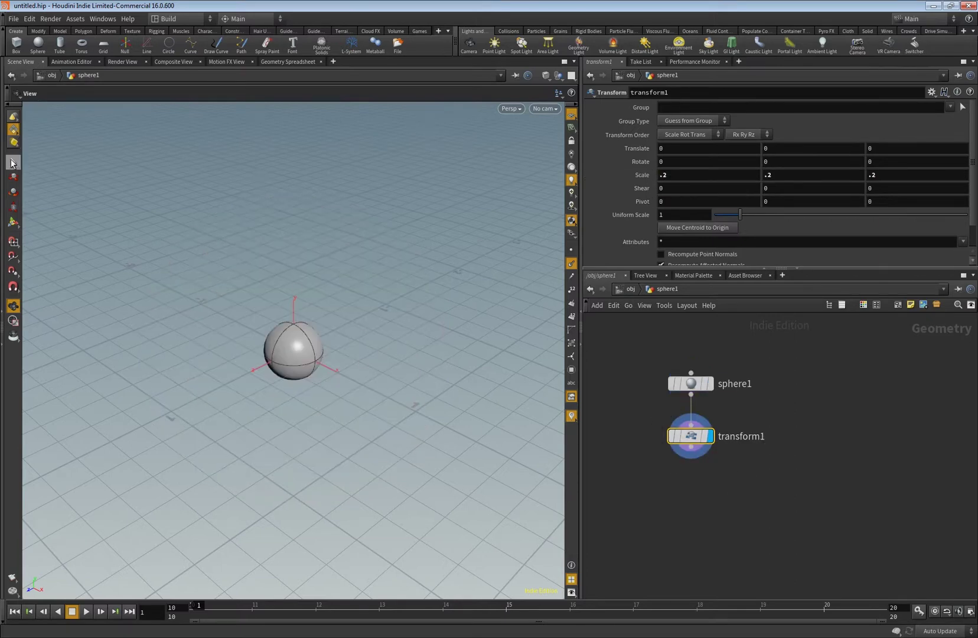
Back at object level, move the sphere up to about 1.15 in Y
left_click(13, 176)
key("u")
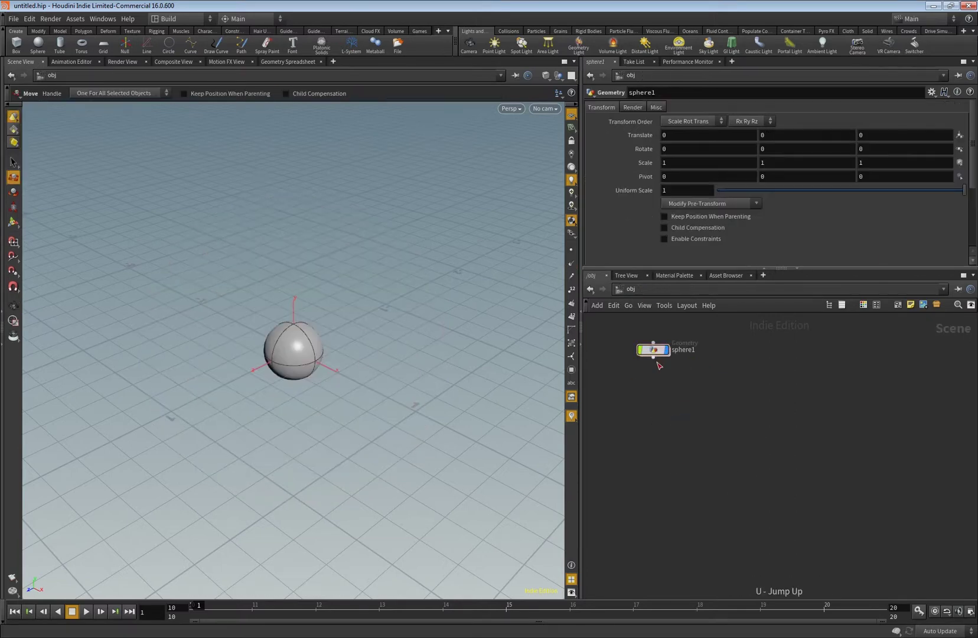
left_click(13, 167)
left_click(13, 177)
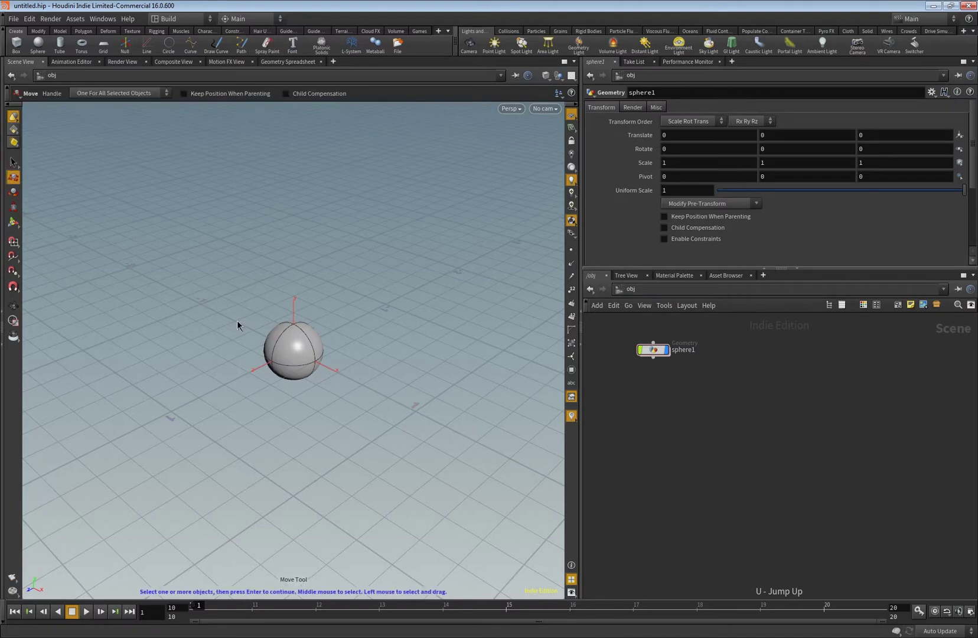
left_click(323, 344)
key("Return")
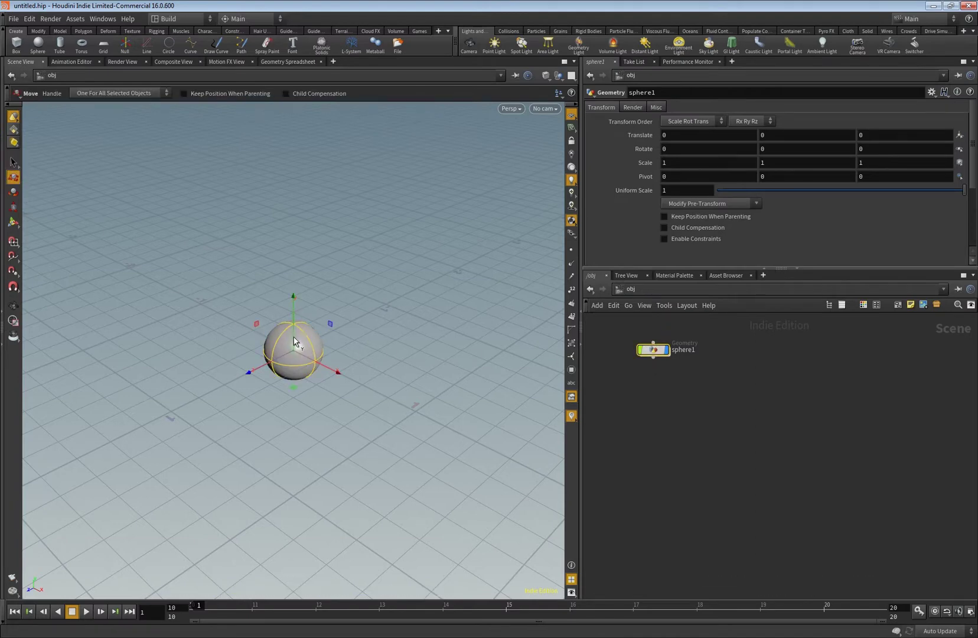
left_click_drag(294, 303, 294, 131)
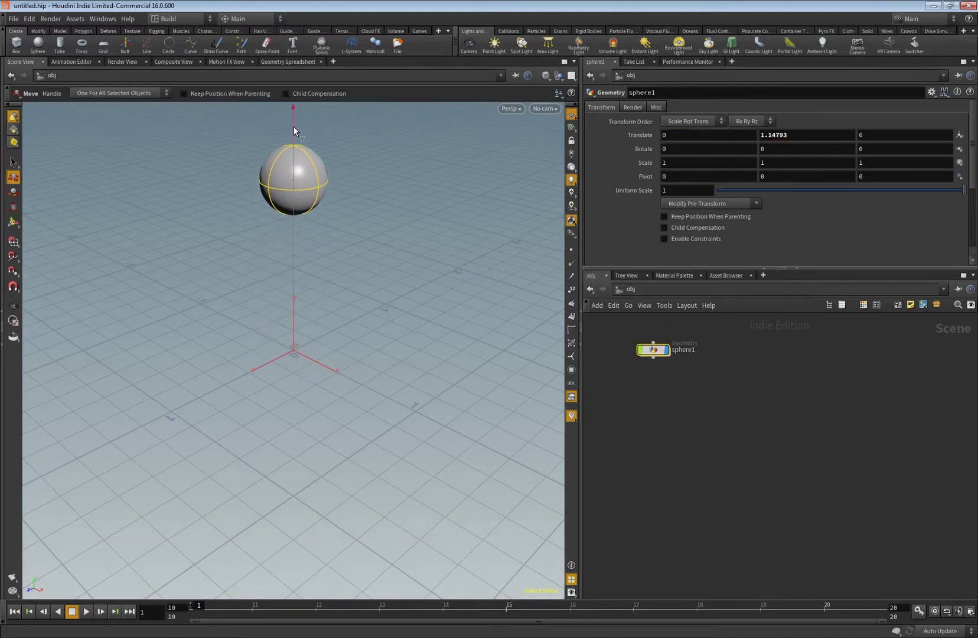
left_click(648, 395)
Add a box object and lower it to about -0.45 in Y
key("Tab")
type("box")
key("Return")
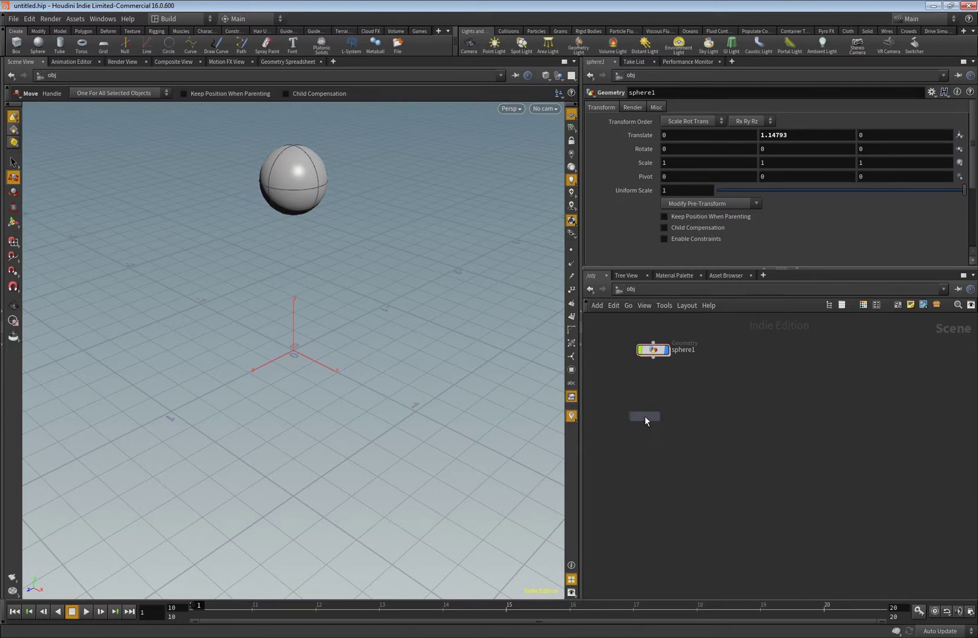
left_click(644, 416)
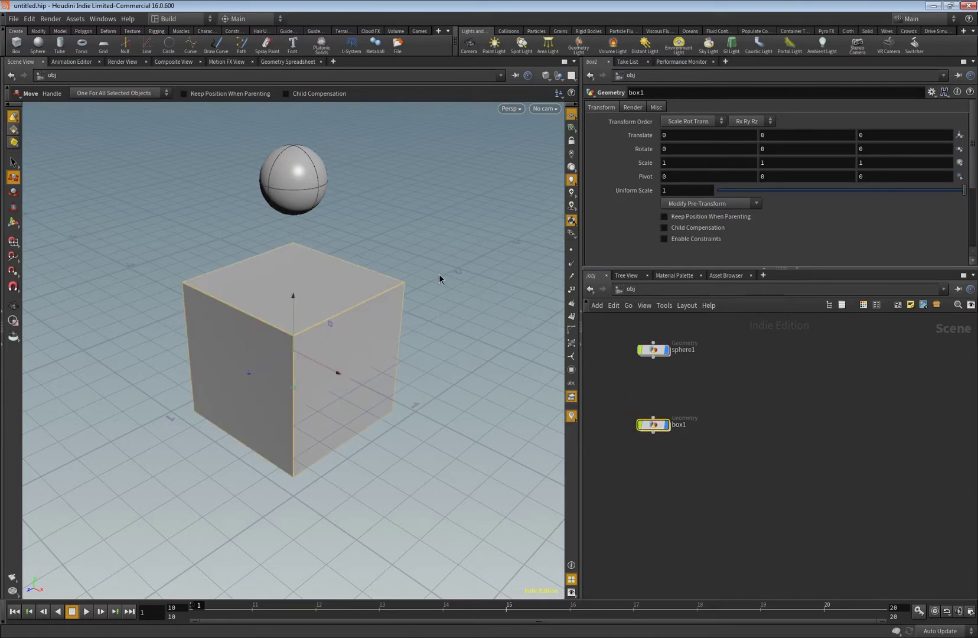
left_click_drag(291, 319, 294, 372)
key("Escape")
left_click_drag(376, 300, 354, 307)
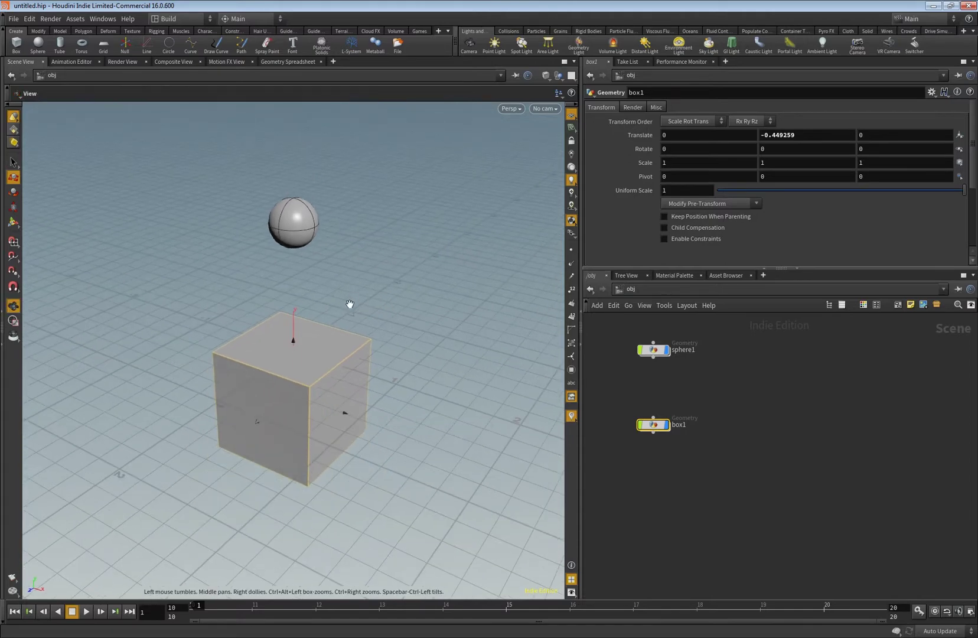
Make sphere1 emit particle fluid using the Particle Fluids shelf
key("t")
left_click(653, 350)
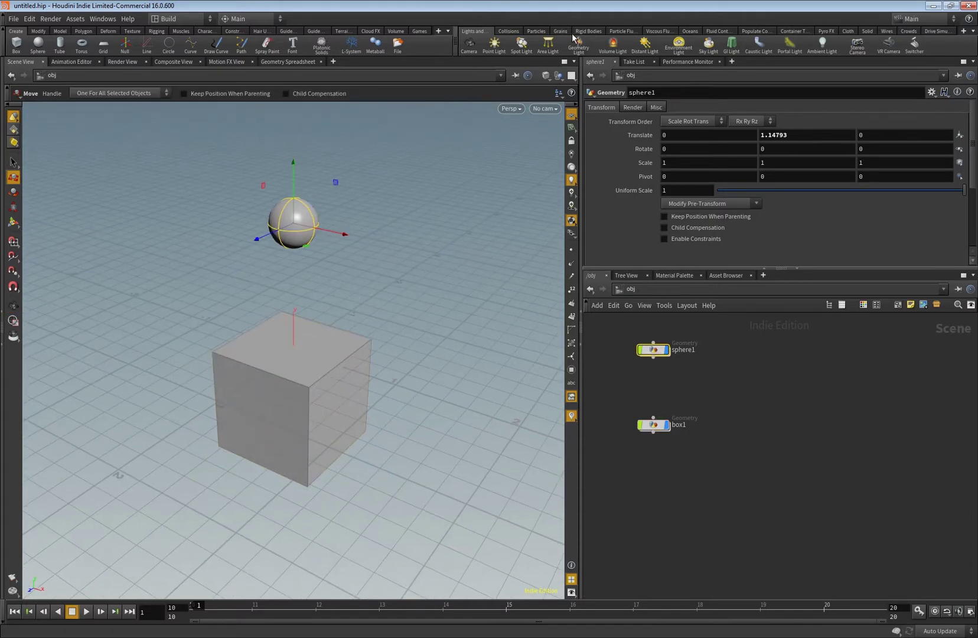
left_click(617, 33)
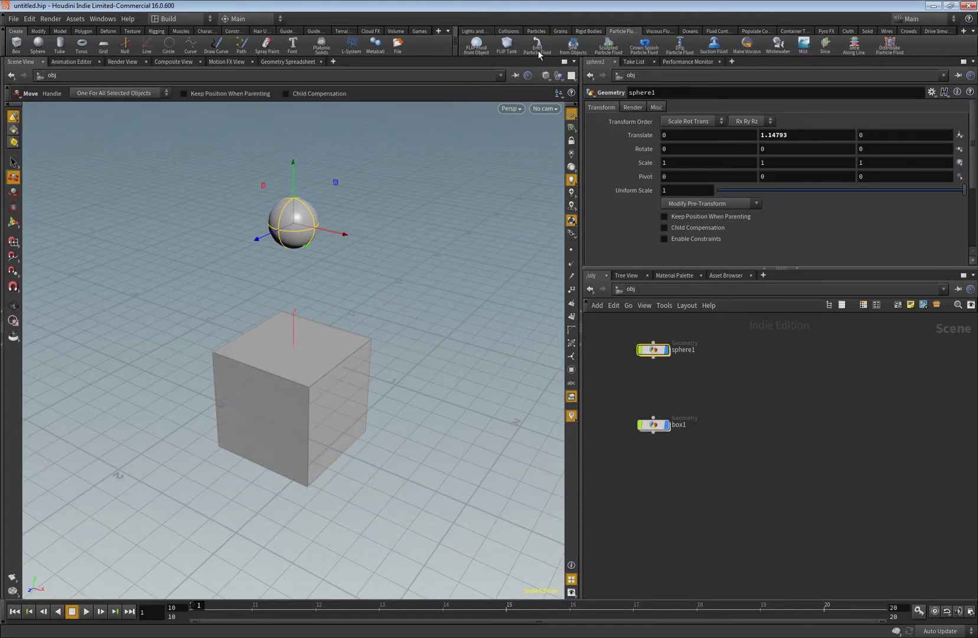
left_click(538, 46)
key("Return")
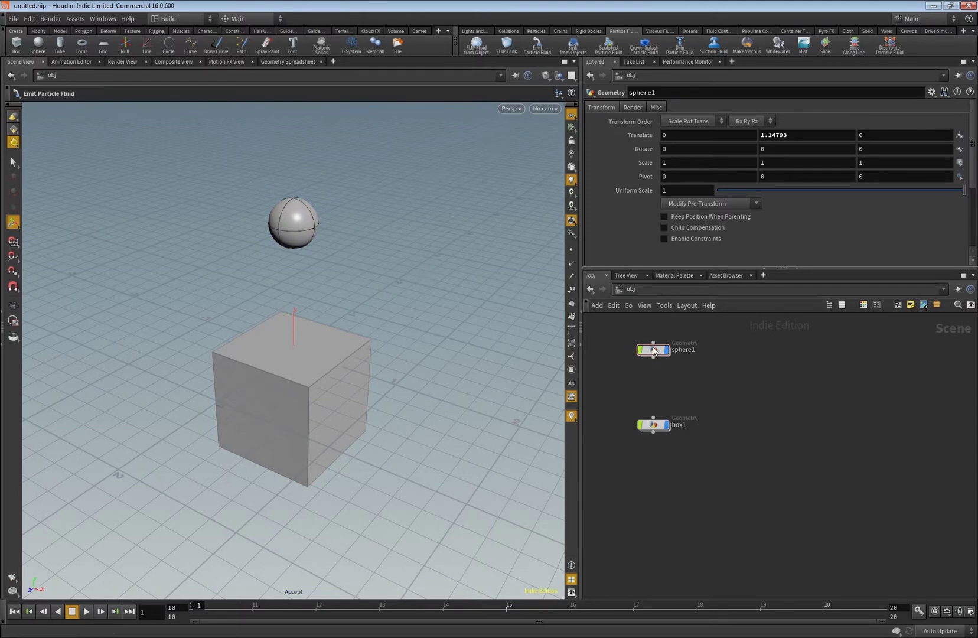
Make box1 a static collision object from the Collisions shelf
key("u")
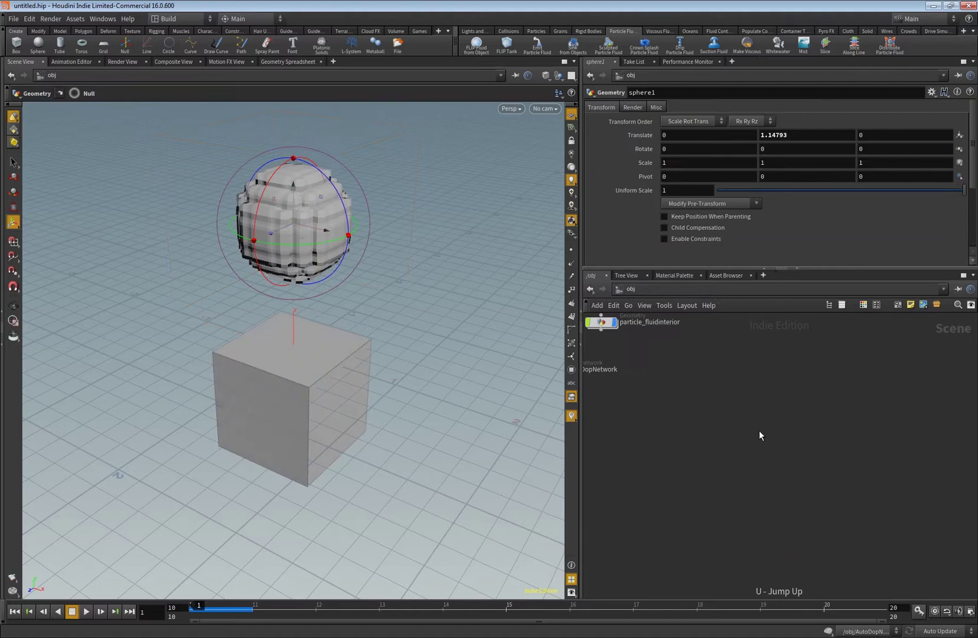
middle_click_drag(637, 419, 732, 438)
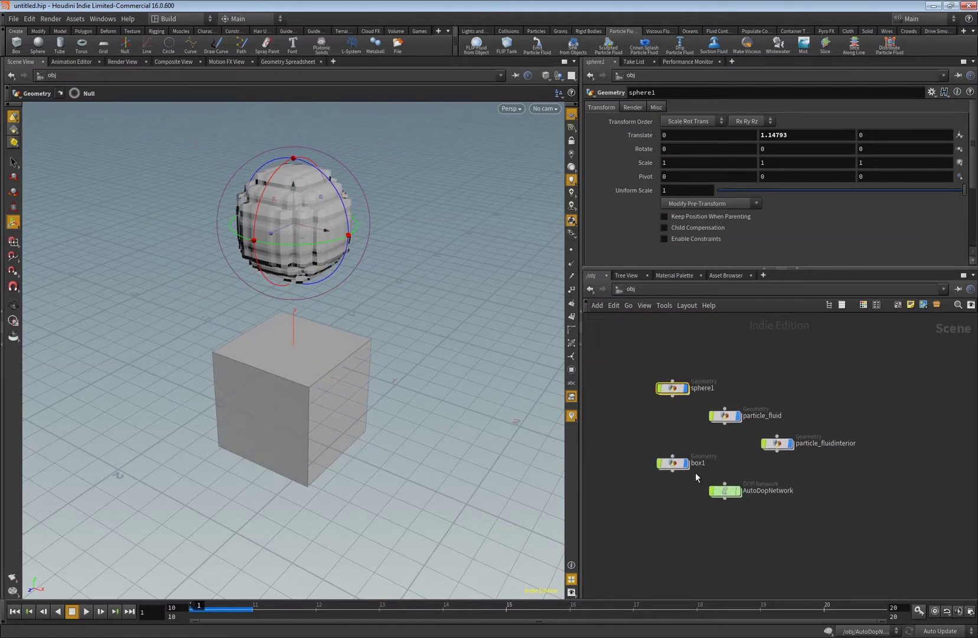
left_click(674, 463)
left_click(508, 30)
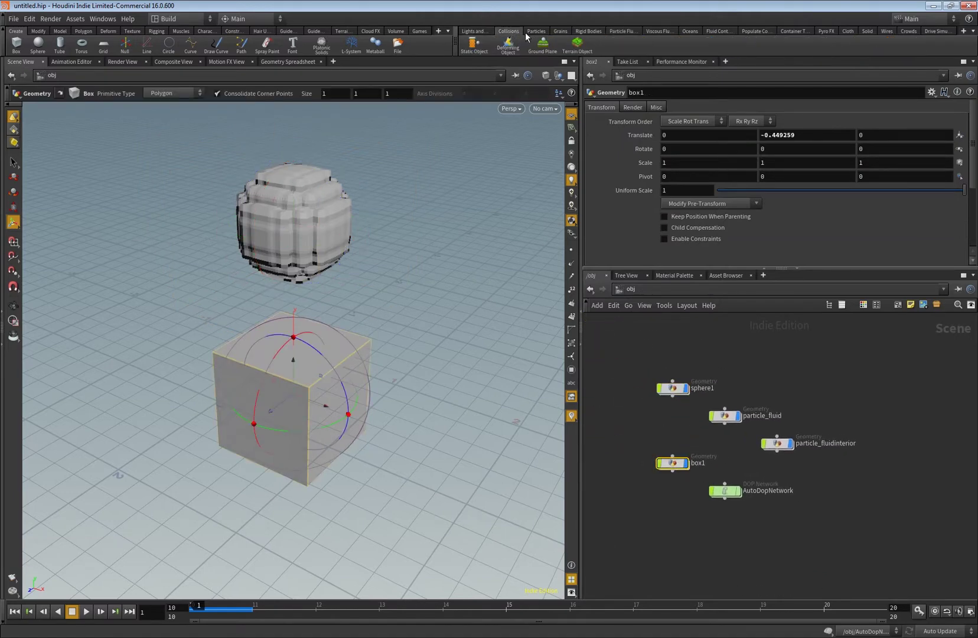
left_click(476, 44)
Delete the particle_fluidinterior node and rearrange the particle_fluid and AutoDopNetwork nodes
left_click_drag(813, 454, 749, 416)
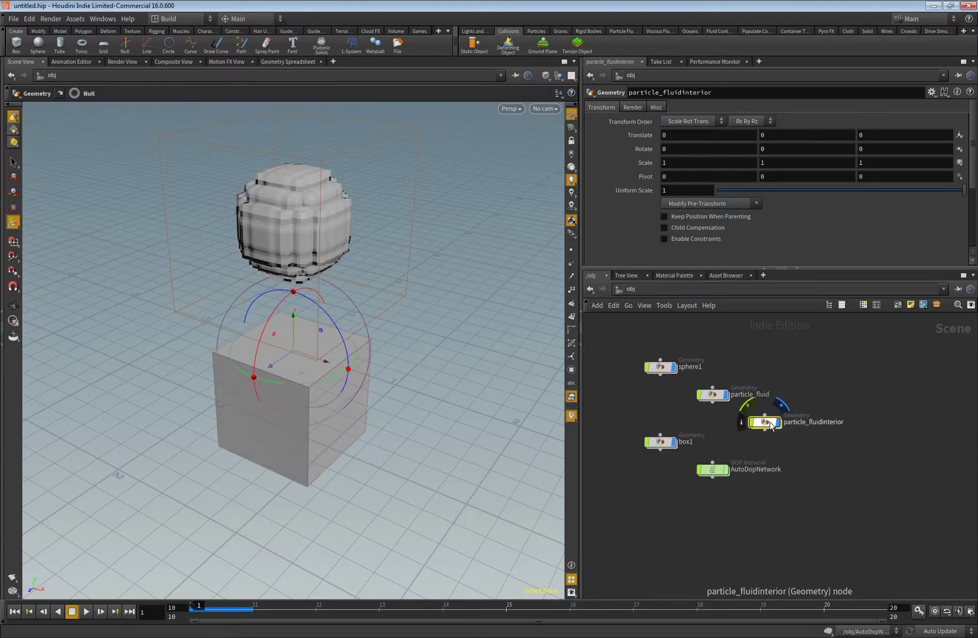
key("Delete")
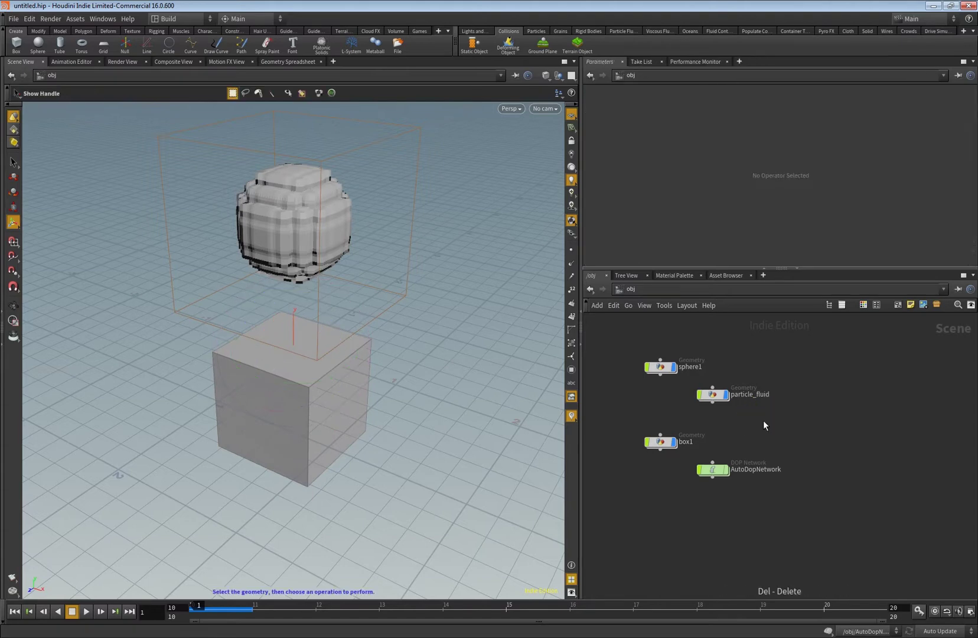
left_click(713, 471)
left_click_drag(713, 396, 751, 370)
middle_click_drag(735, 410, 743, 425)
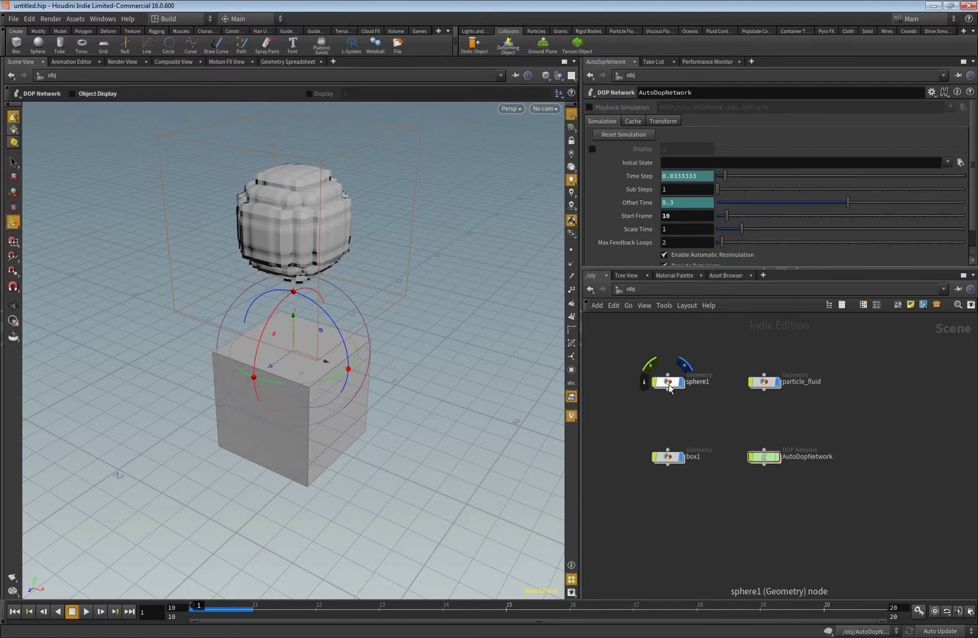
Go inside sphere1 and view its fluid source's particle settings
double_click(669, 383)
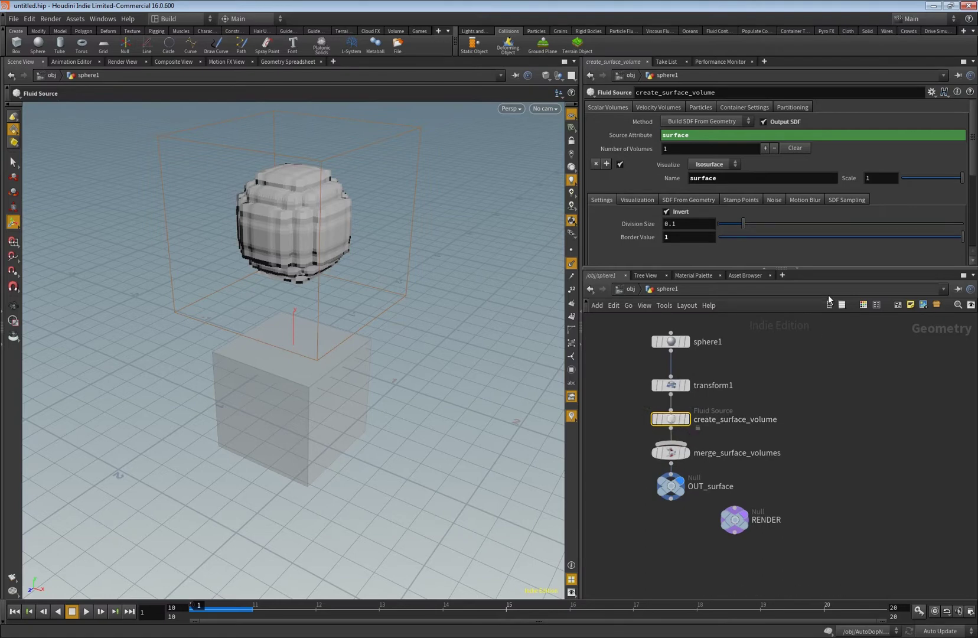
left_click_drag(804, 268, 804, 302)
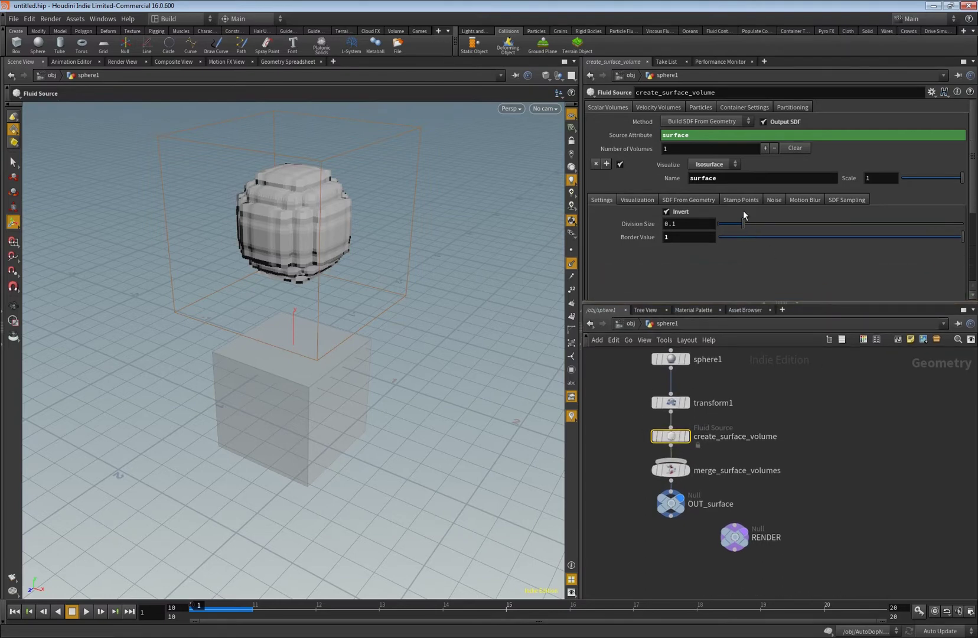
left_click(695, 107)
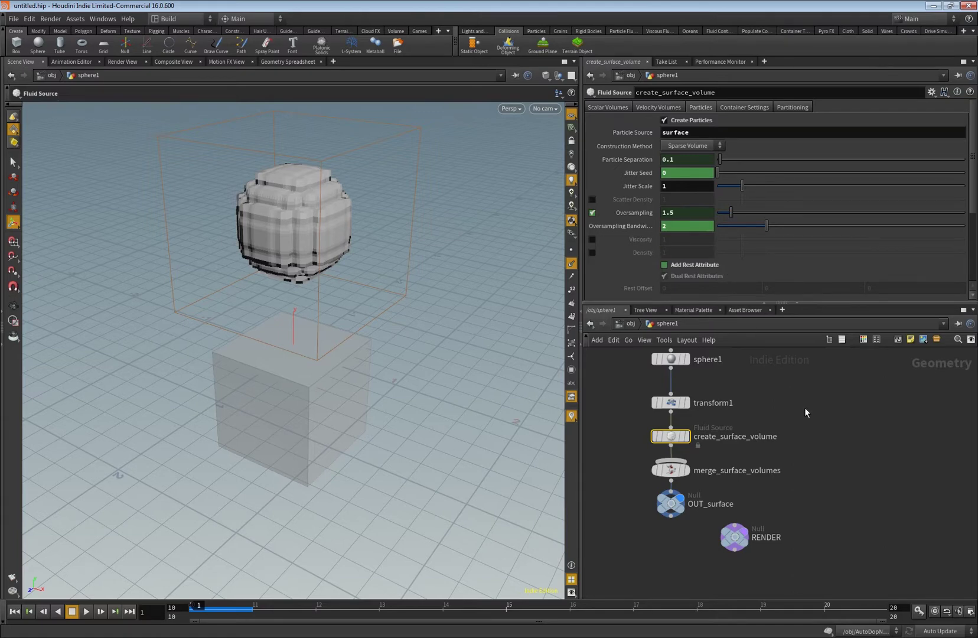
middle_click_drag(825, 435, 811, 451)
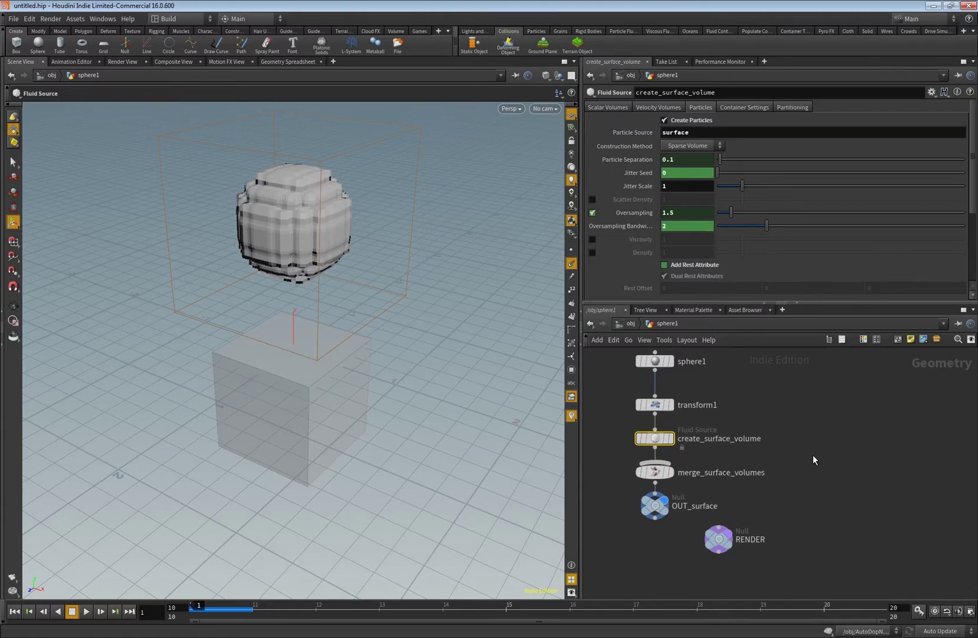
Open AutoDopNetwork, lay out its nodes with L, and select flipfluidobject
key("u")
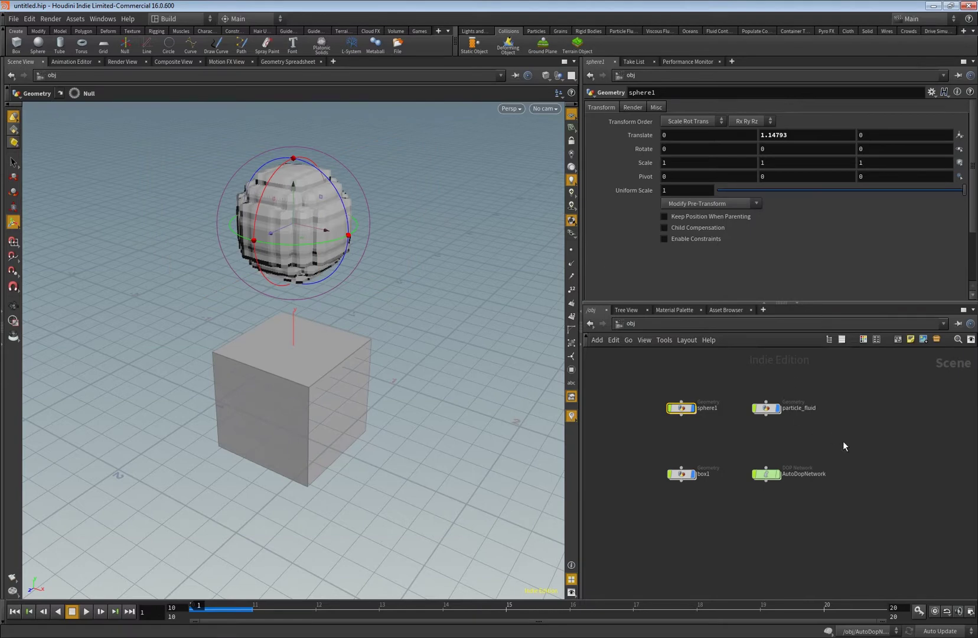
scroll(833, 438, "up", 3)
mouse_move(749, 495)
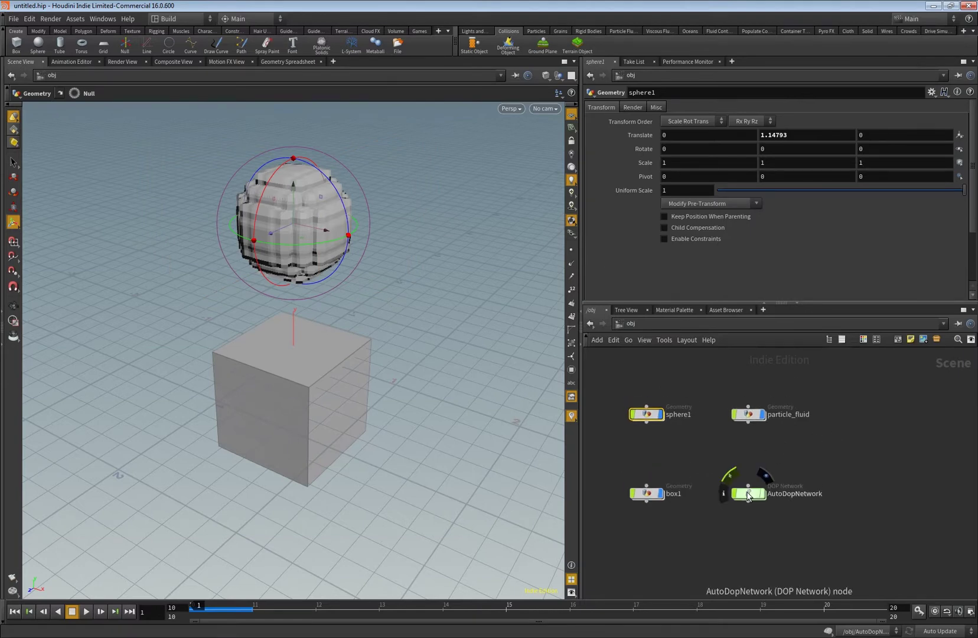
double_click(749, 495)
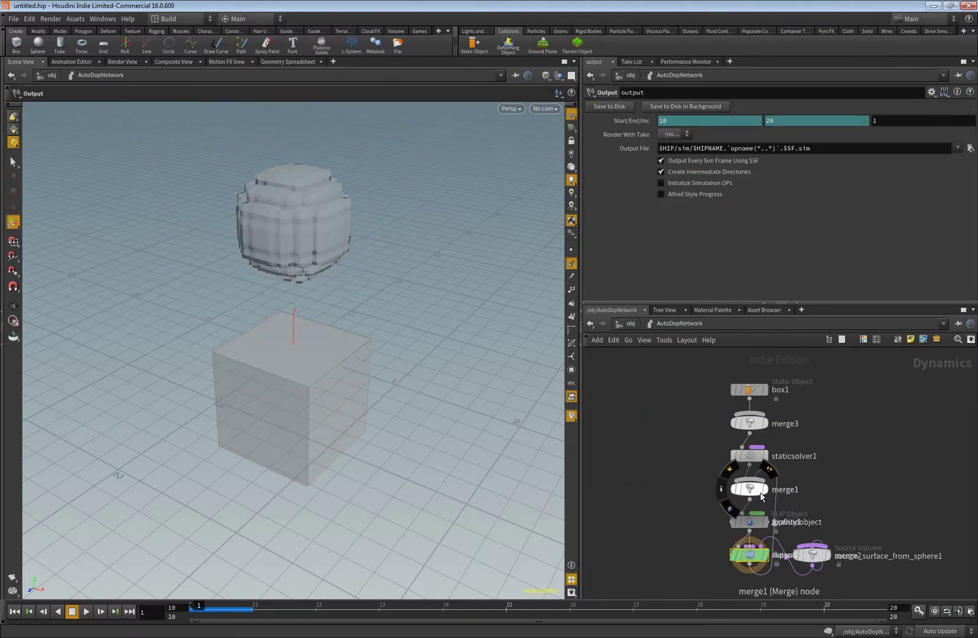
key("l")
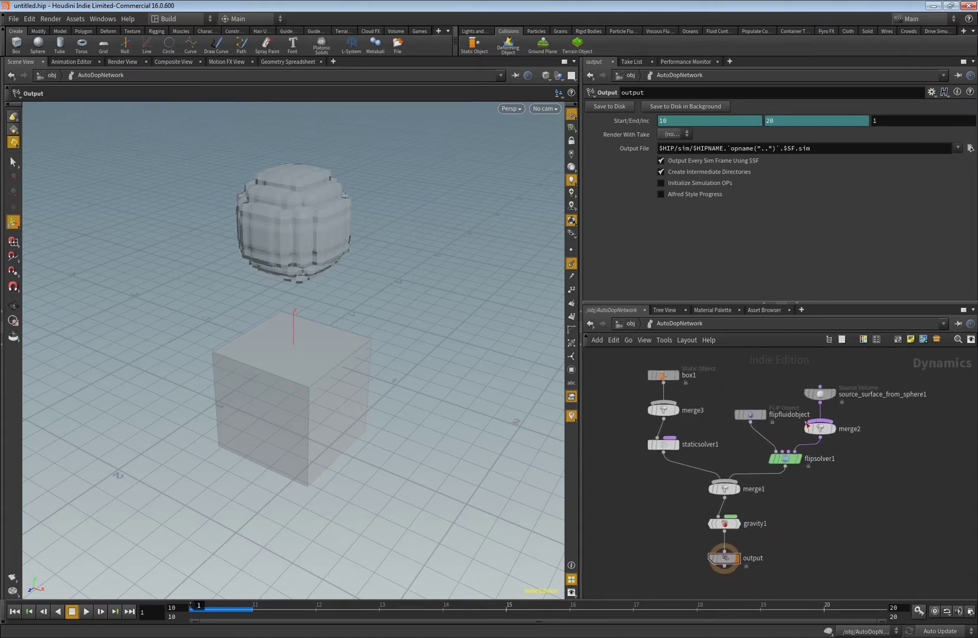
left_click(754, 415)
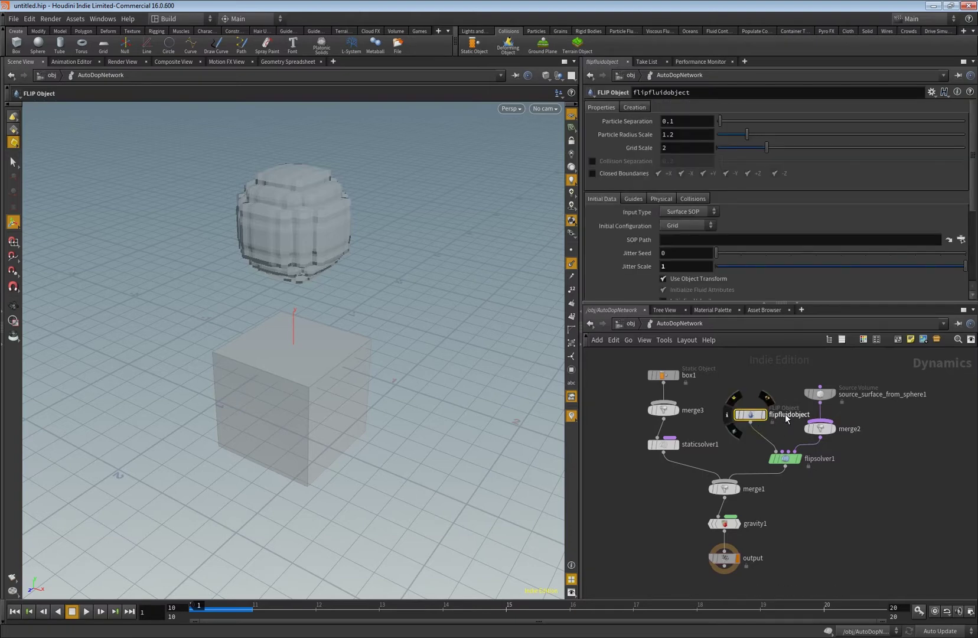
Set the flipfluidobject's Viscosity to 10 on its Physical tab
key("ctrl+b")
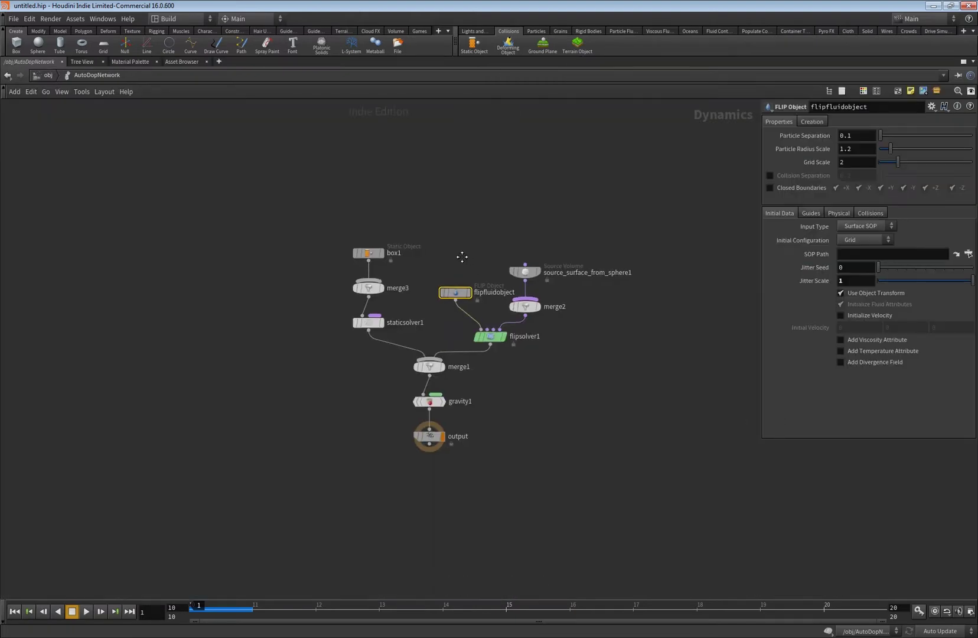
key("h")
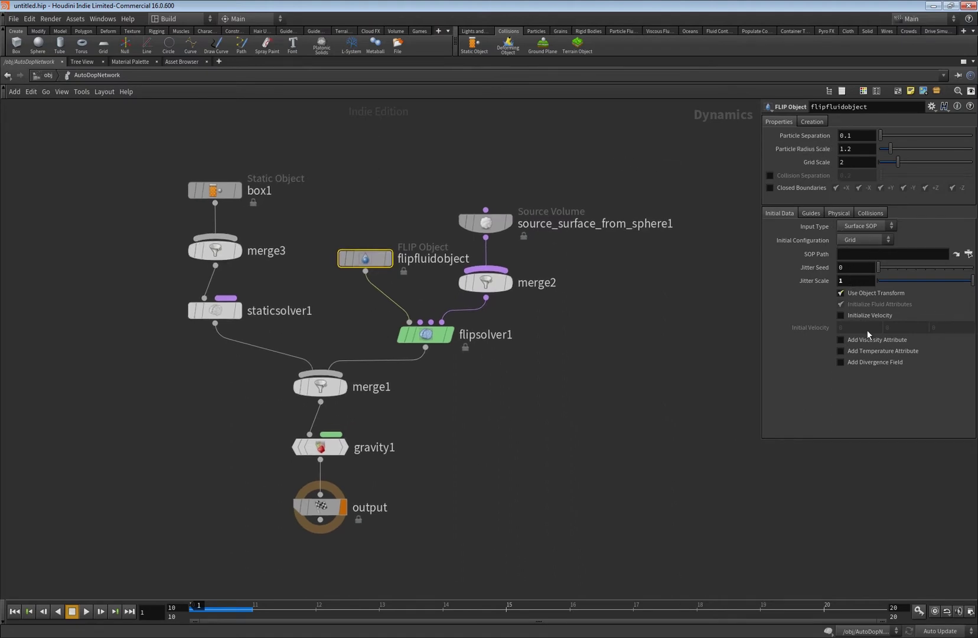
left_click(833, 213)
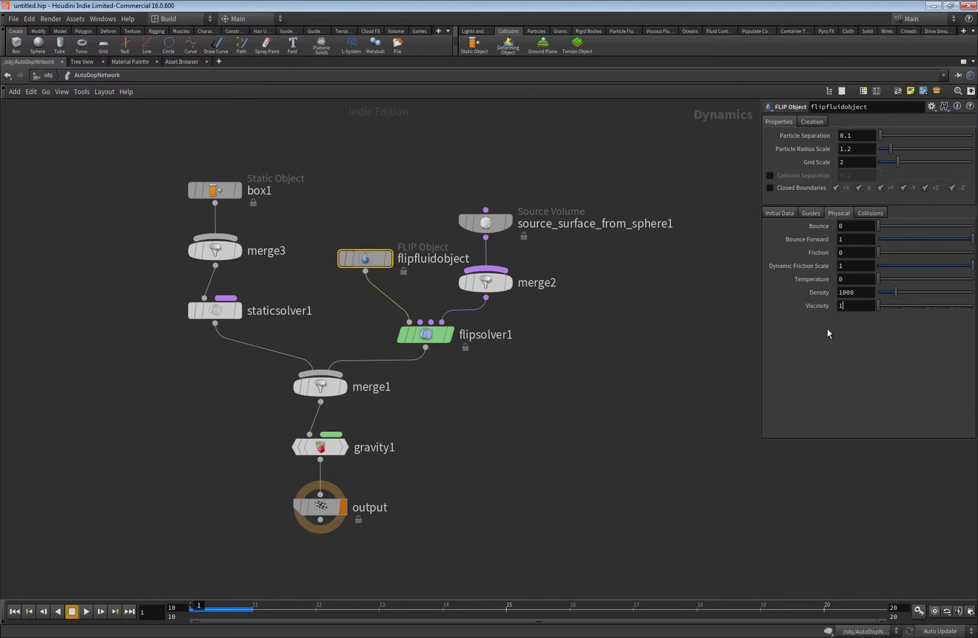
type("0")
key("Return")
Check Enable Viscosity under flipsolver1's Volume Motion settings and restore the normal pane layout
left_click(445, 337)
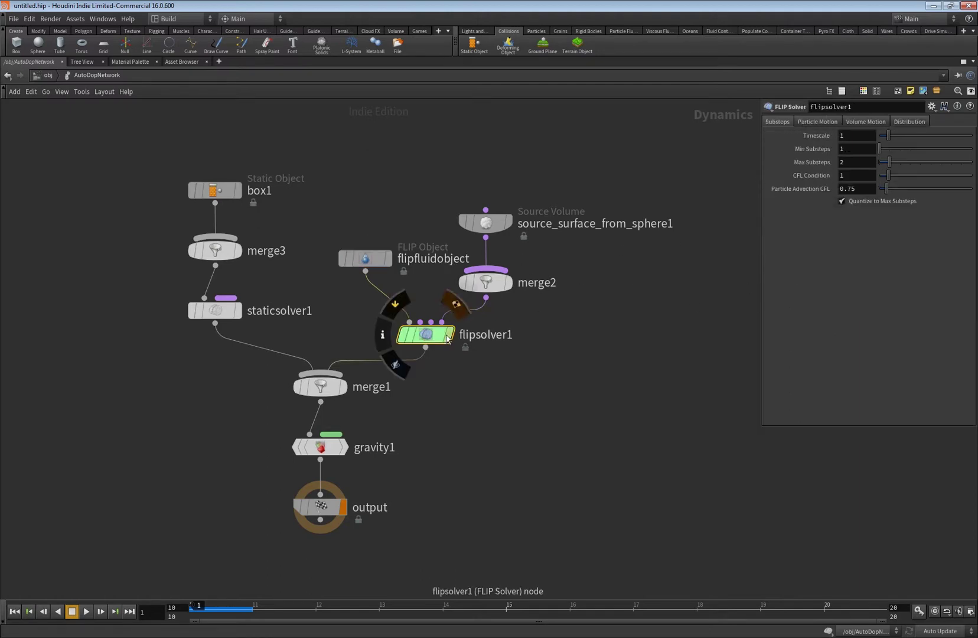
left_click(833, 123)
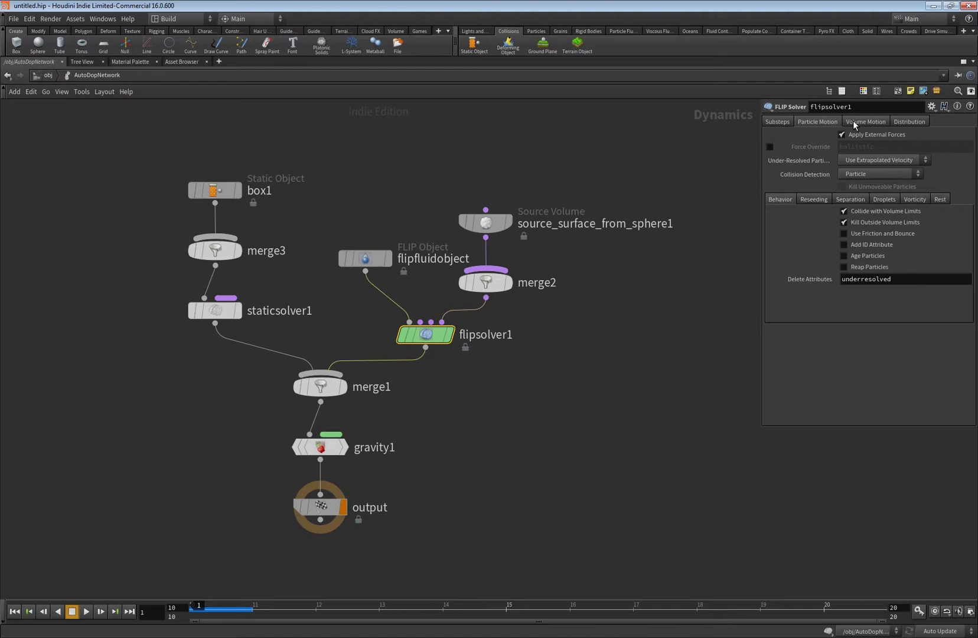
left_click(853, 123)
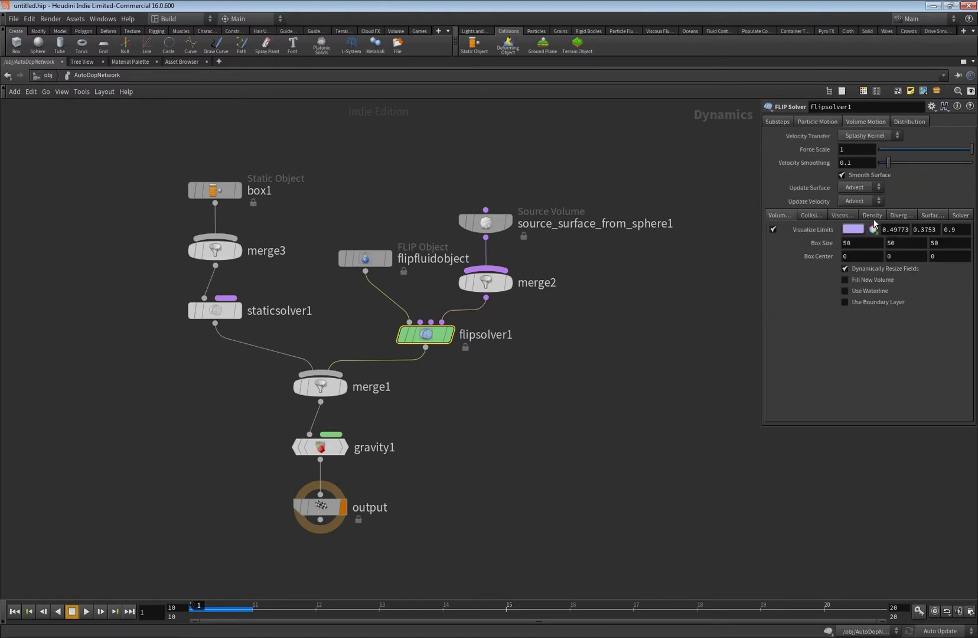
left_click(843, 216)
left_click(844, 228)
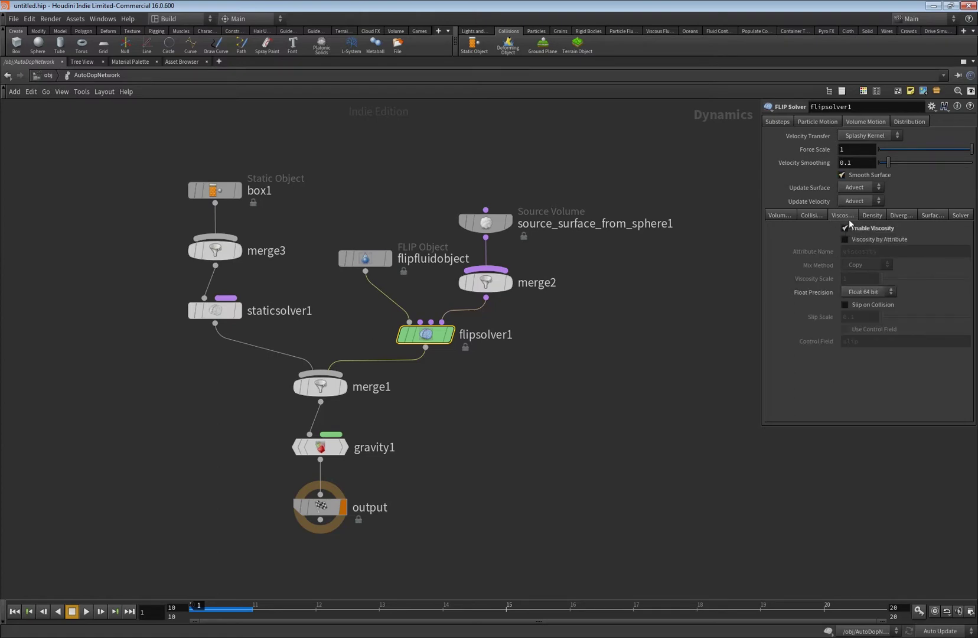
key("ctrl+b")
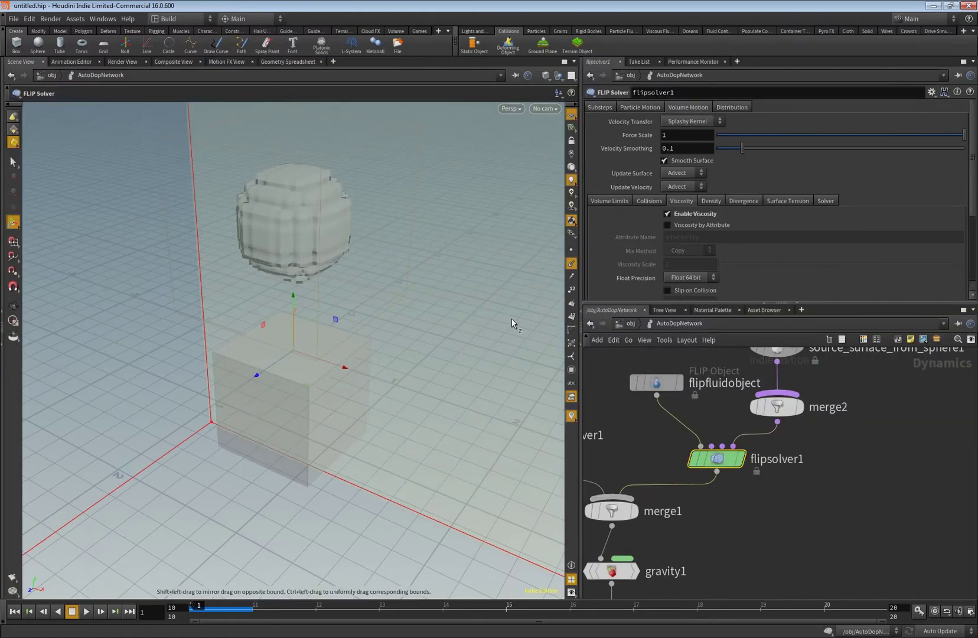
scroll(393, 279, "down", 5)
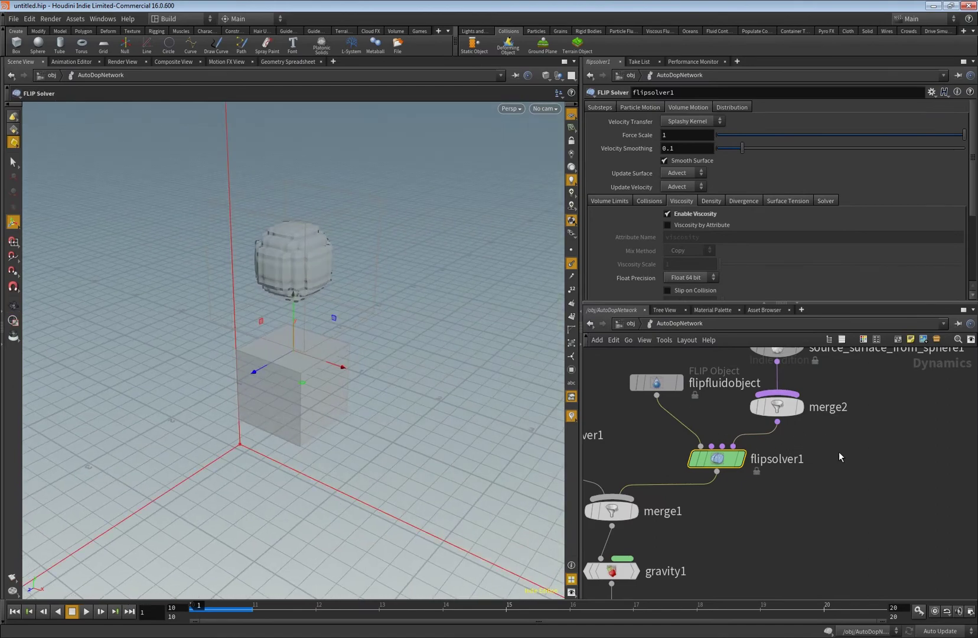
scroll(839, 452, "down", 5)
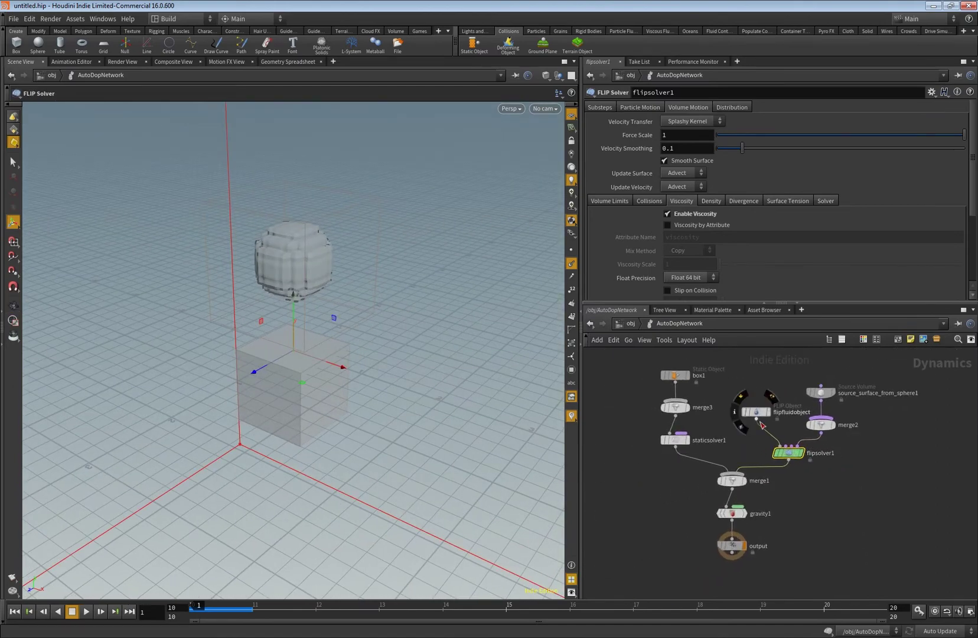
Display particlefluidsurface1 inside particle_fluid, then briefly play the simulation to frame 18
key("u")
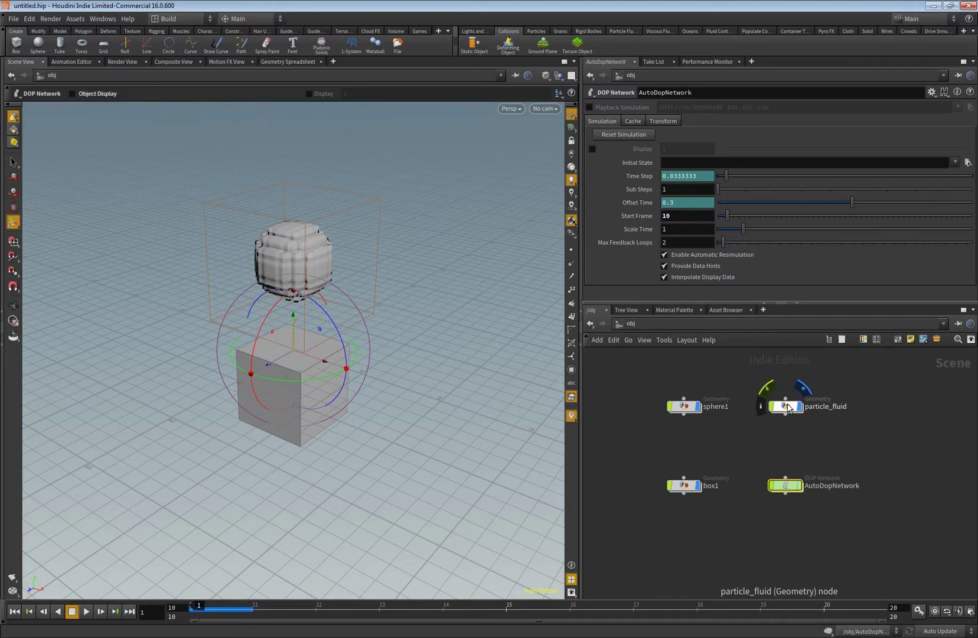
double_click(750, 414)
left_click(658, 451)
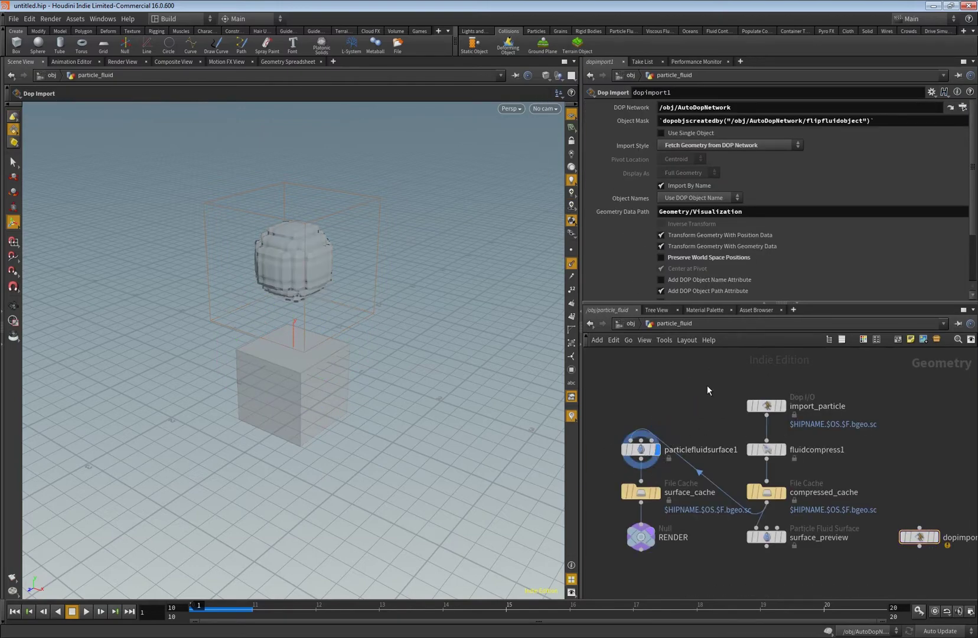
key("u")
left_click(84, 612)
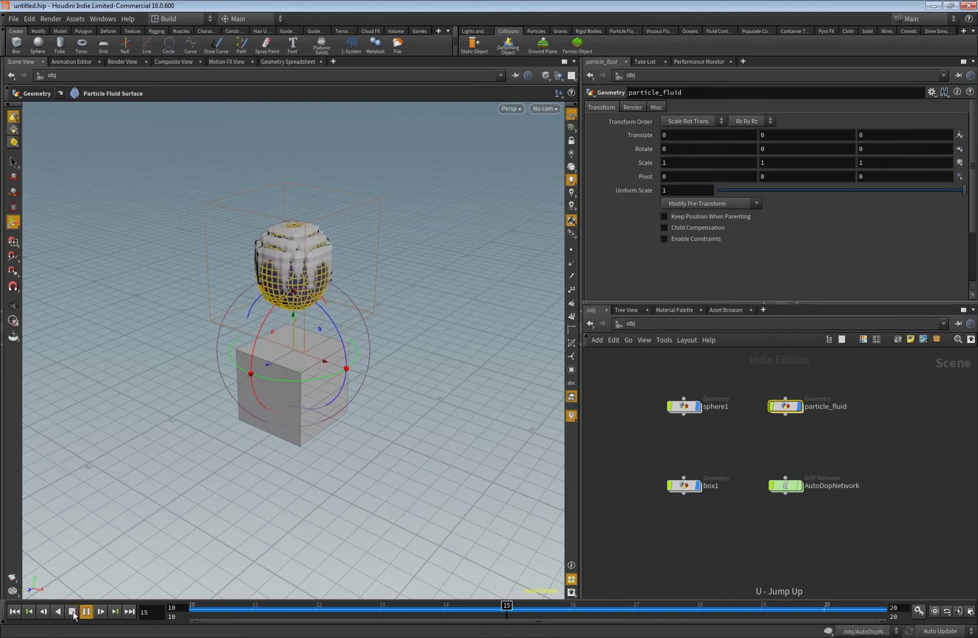
left_click(73, 611)
Set the animation end frame to 60 in Global Animation Options
left_click(972, 611)
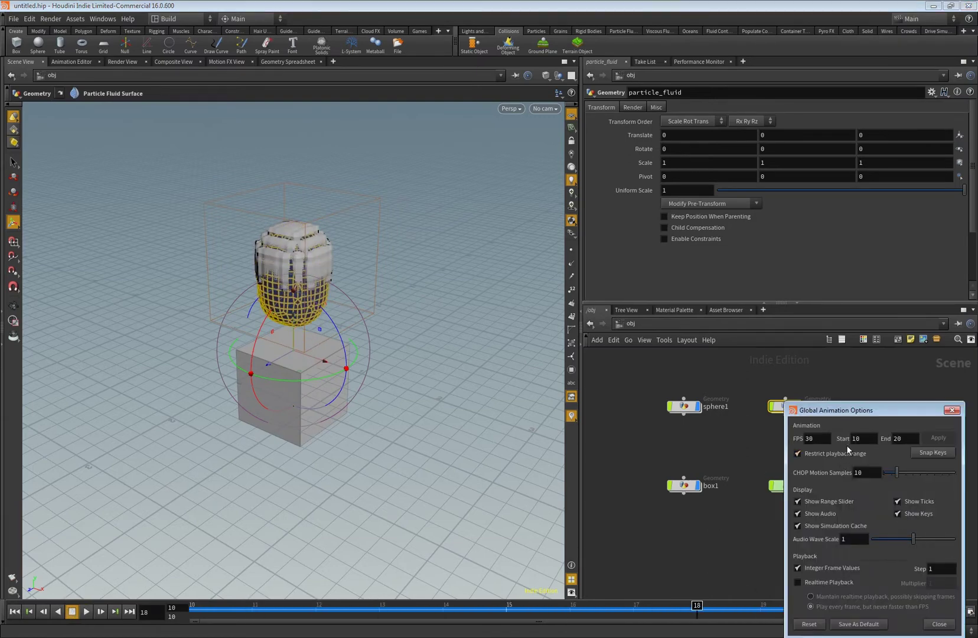
type("60")
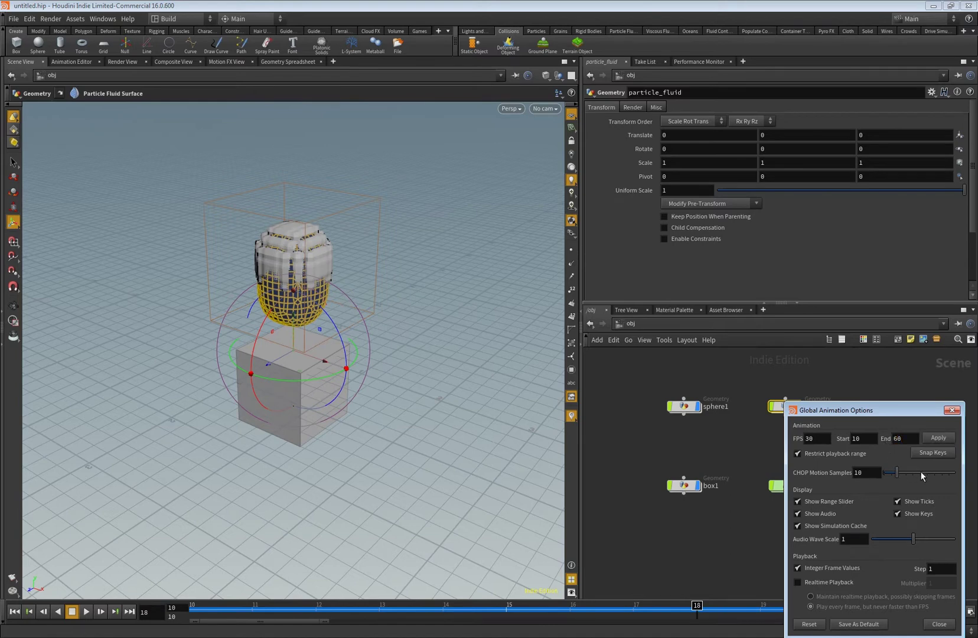
left_click(943, 438)
left_click(951, 409)
Play the simulation to frame 53 and orbit to inspect the fluid draping over the box
left_click(87, 611)
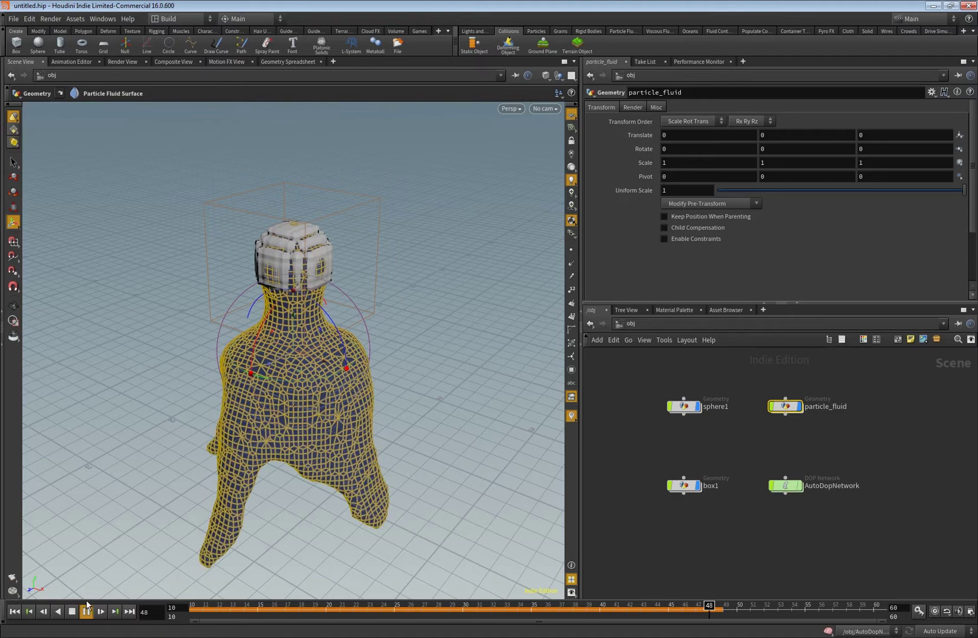
key("Escape")
left_click_drag(122, 563, 525, 401)
key("Return")
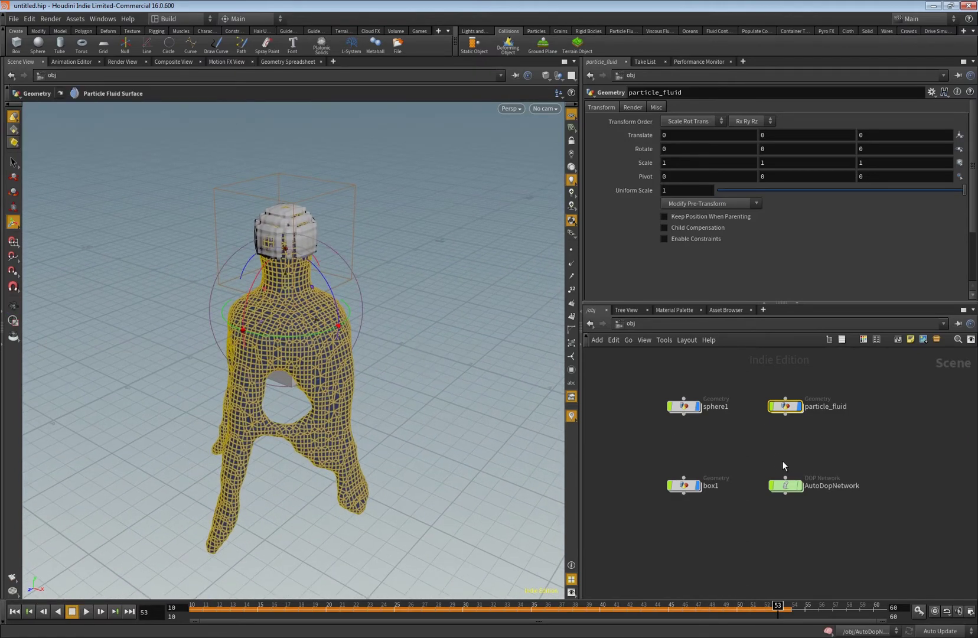
double_click(786, 485)
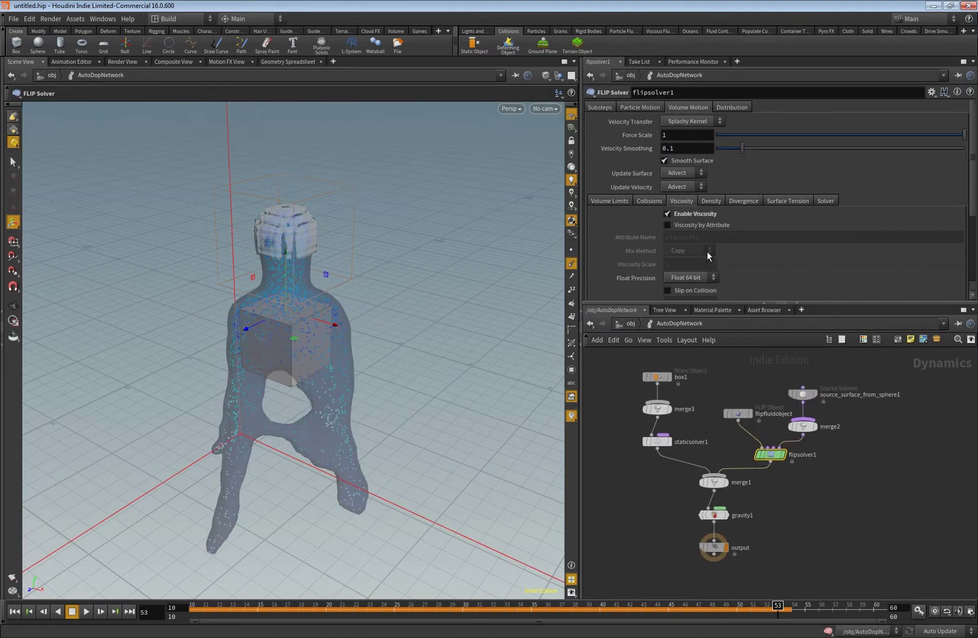
In sphere1's create_surface_volume, enable Viscosity at 50 and Density at 200
key("u")
double_click(687, 400)
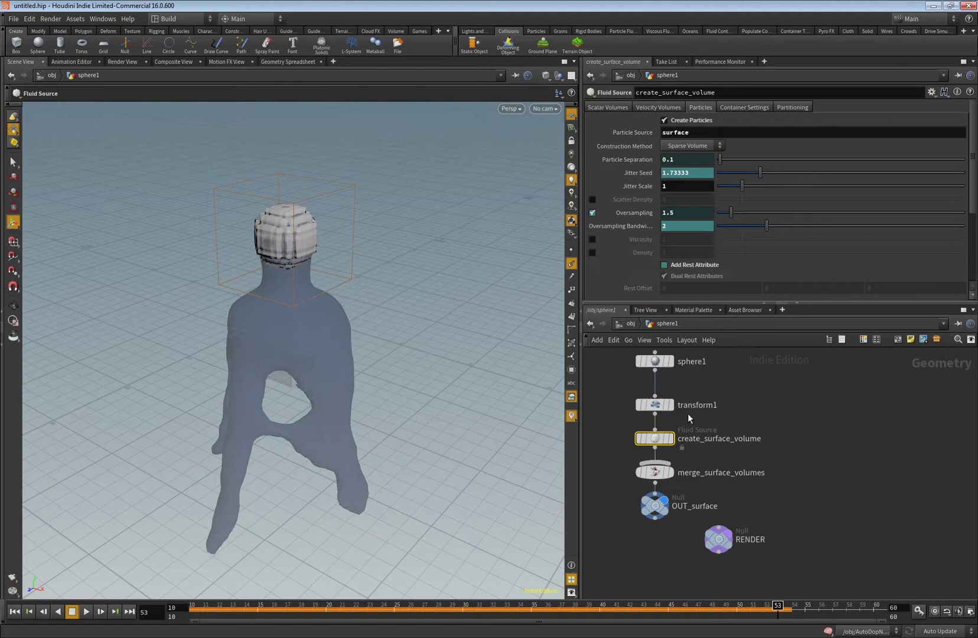
left_click(592, 239)
left_click(592, 252)
double_click(672, 240)
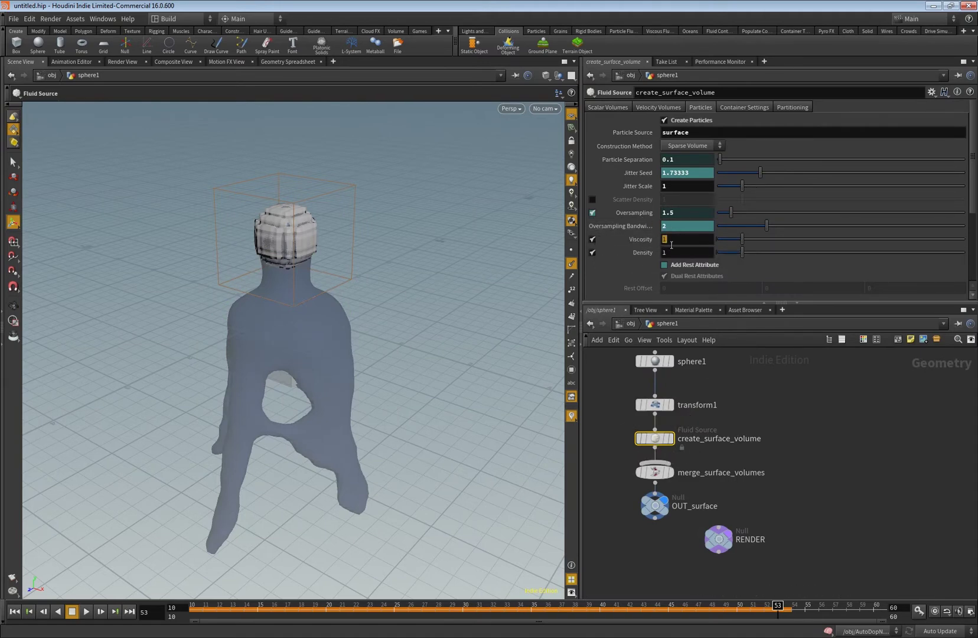
key("Return")
double_click(671, 252)
type("200")
key("Return")
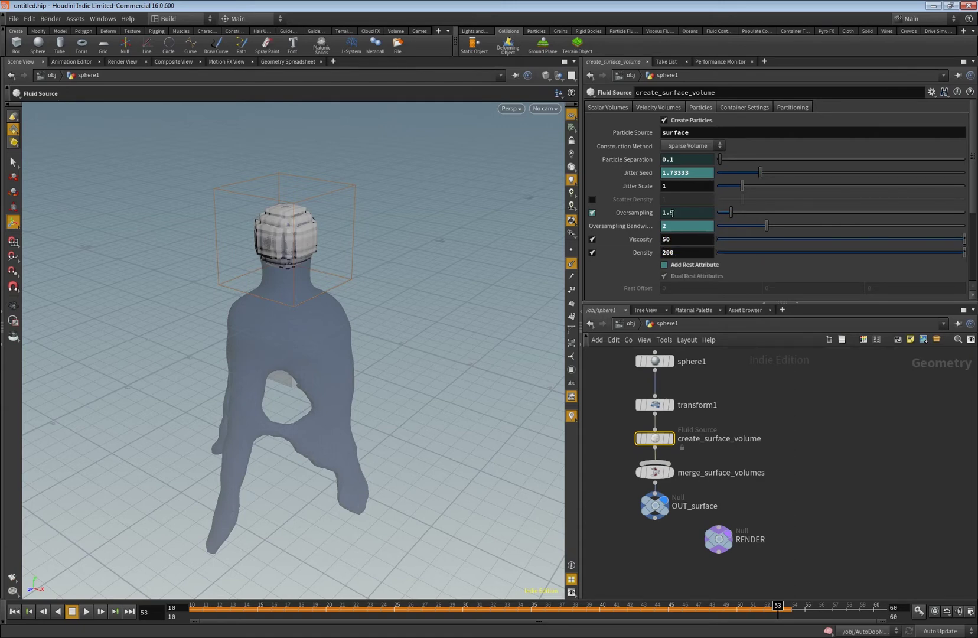
scroll(974, 207, "down", 1)
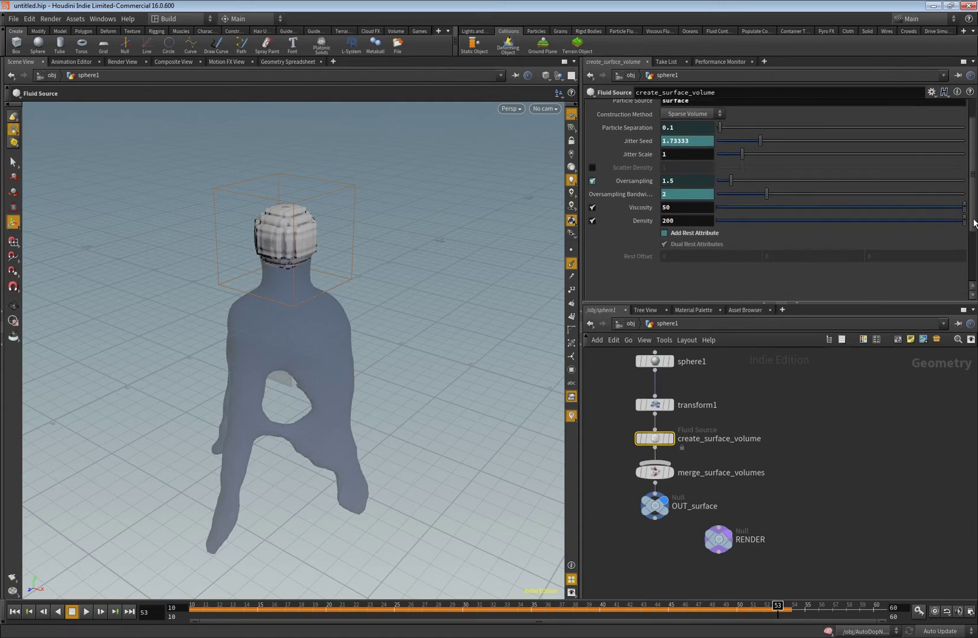
scroll(827, 225, "up", 1)
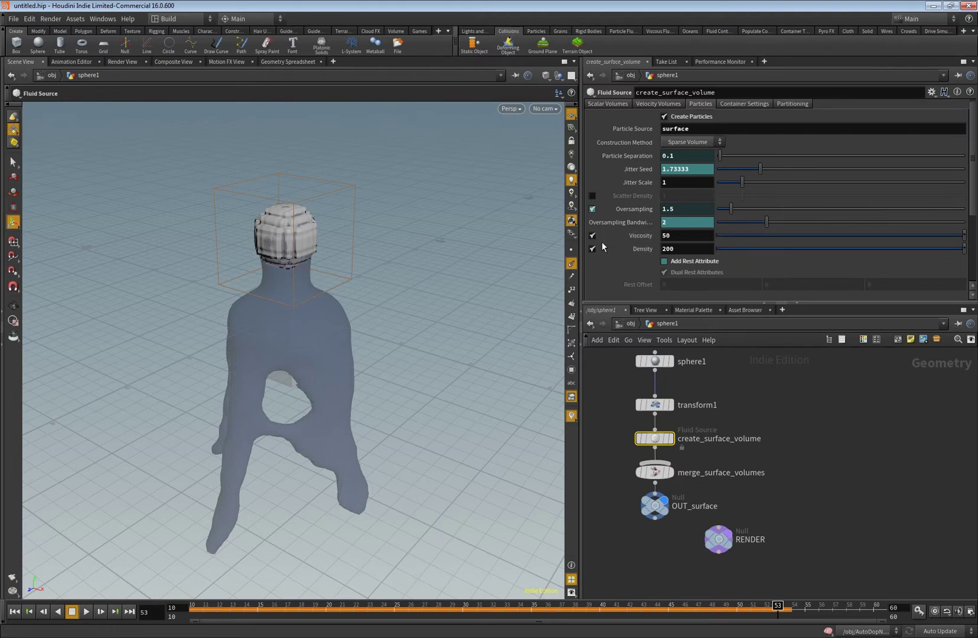
Check create_surface_volume's point attributes, turning Viscosity and Density off and back on
mouse_move(657, 443)
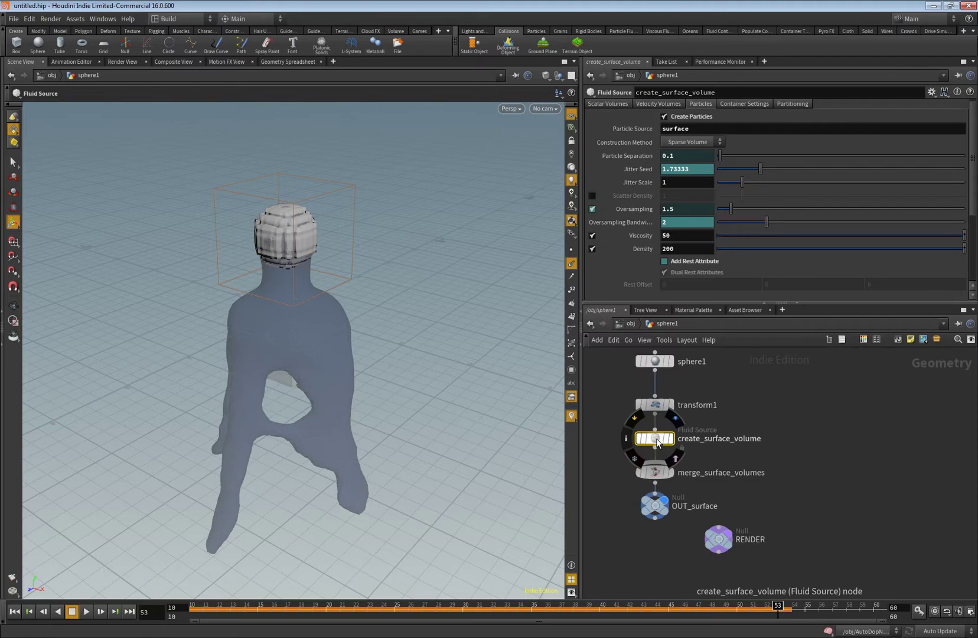
middle_click(658, 443)
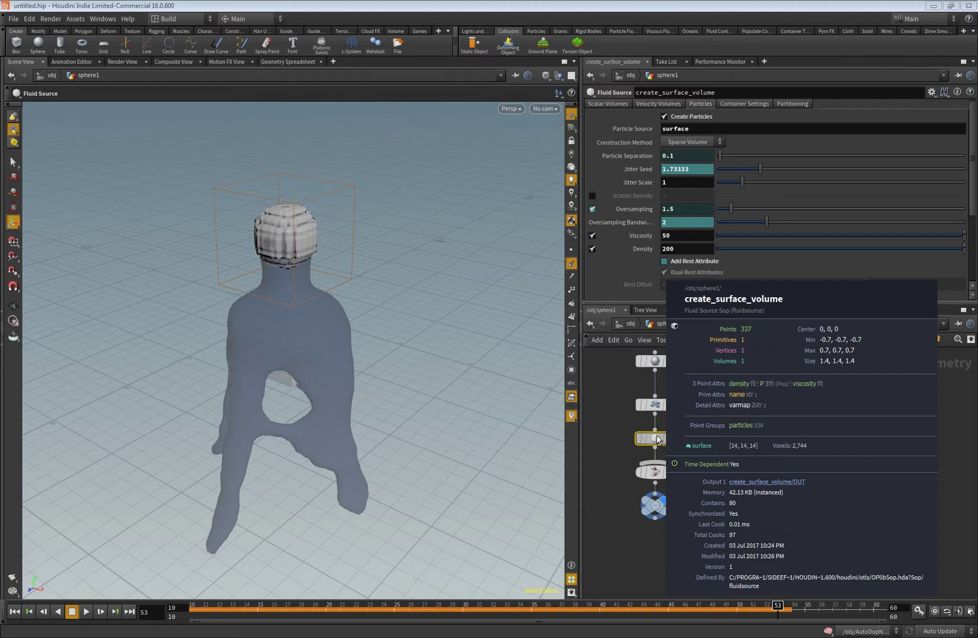
left_click(592, 235)
left_click(593, 249)
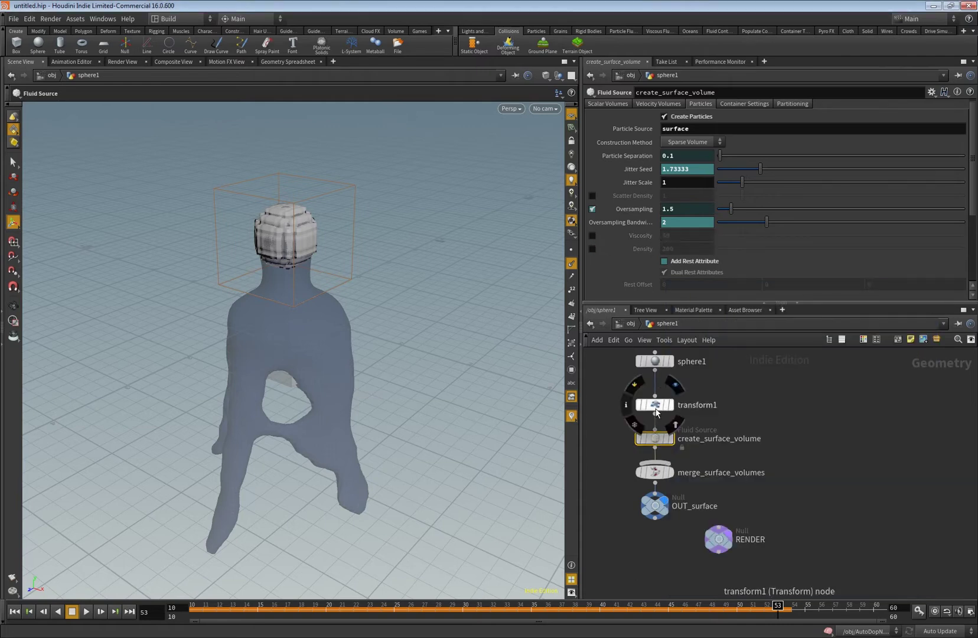
middle_click(655, 440)
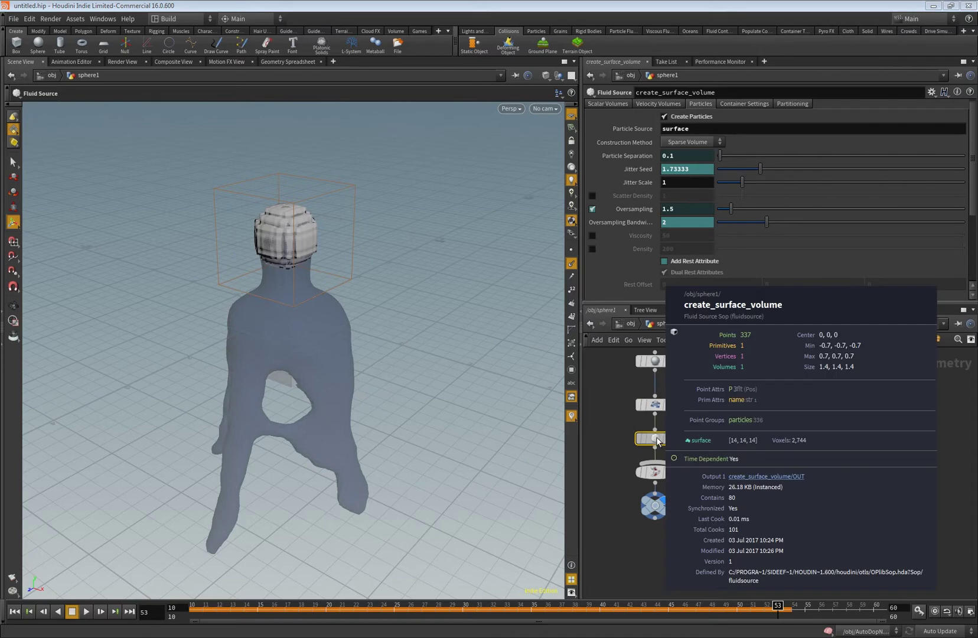
left_click(593, 235)
left_click(592, 249)
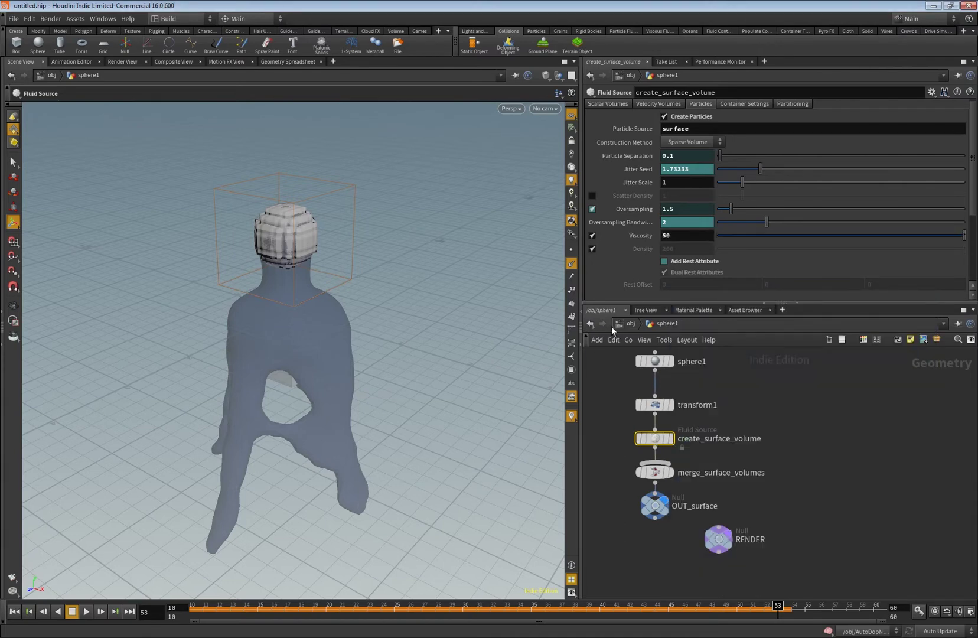
Rewind and replay the simulation, stopping at frame 44
left_click(14, 611)
left_click(86, 611)
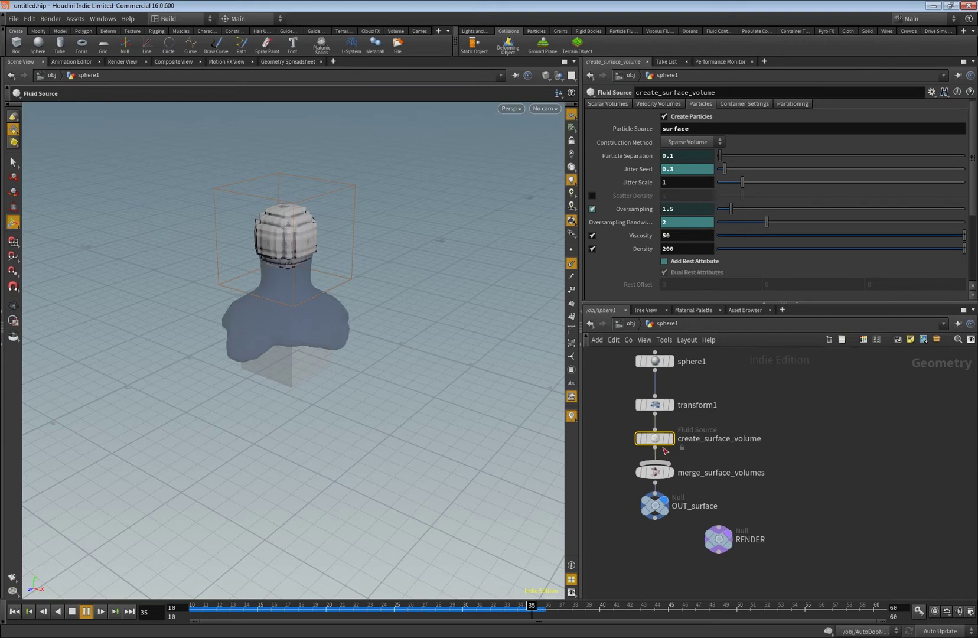
left_click(72, 611)
In AutoDopNetwork's flipsolver1, enable Viscosity by Attribute and Density by Attribute, then rewind
key("u")
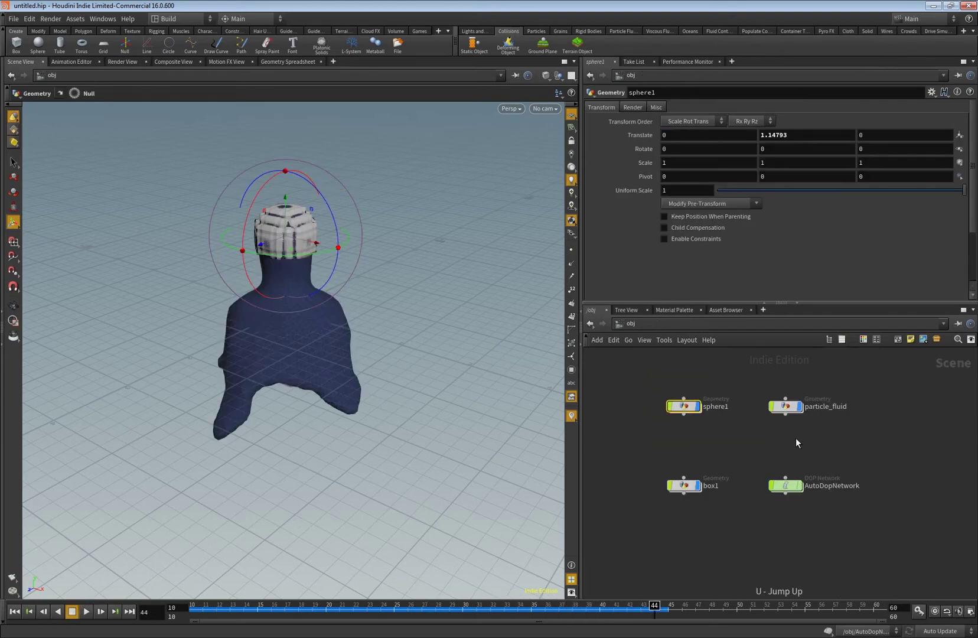
left_click(788, 485)
double_click(788, 485)
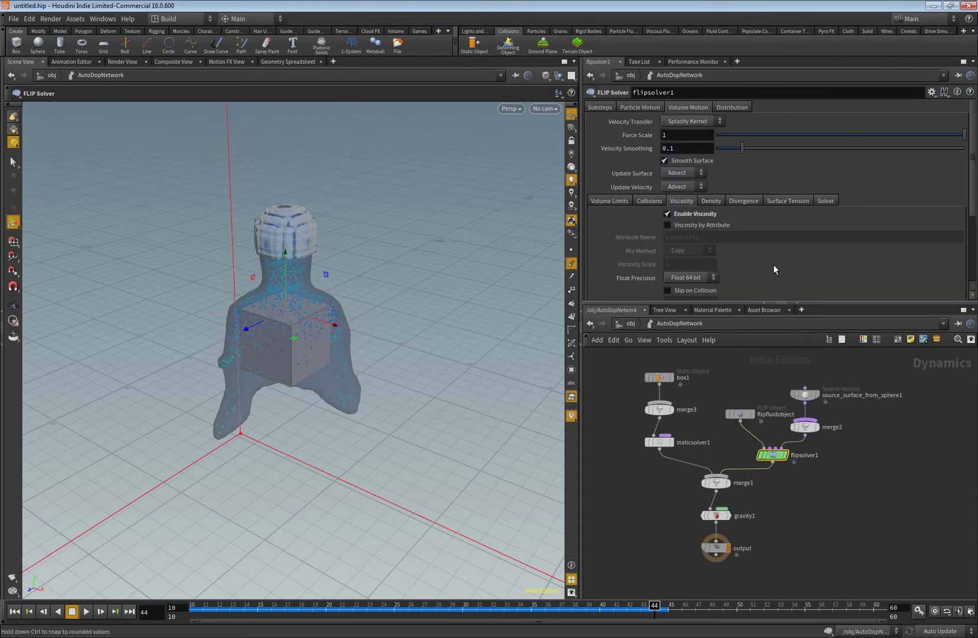
left_click_drag(845, 302, 840, 337)
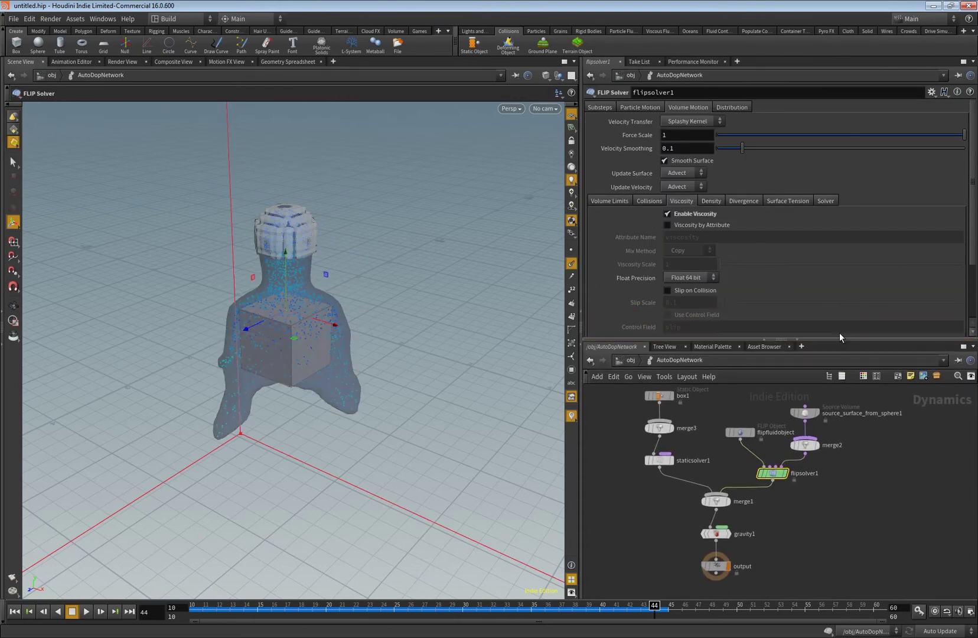
left_click(668, 225)
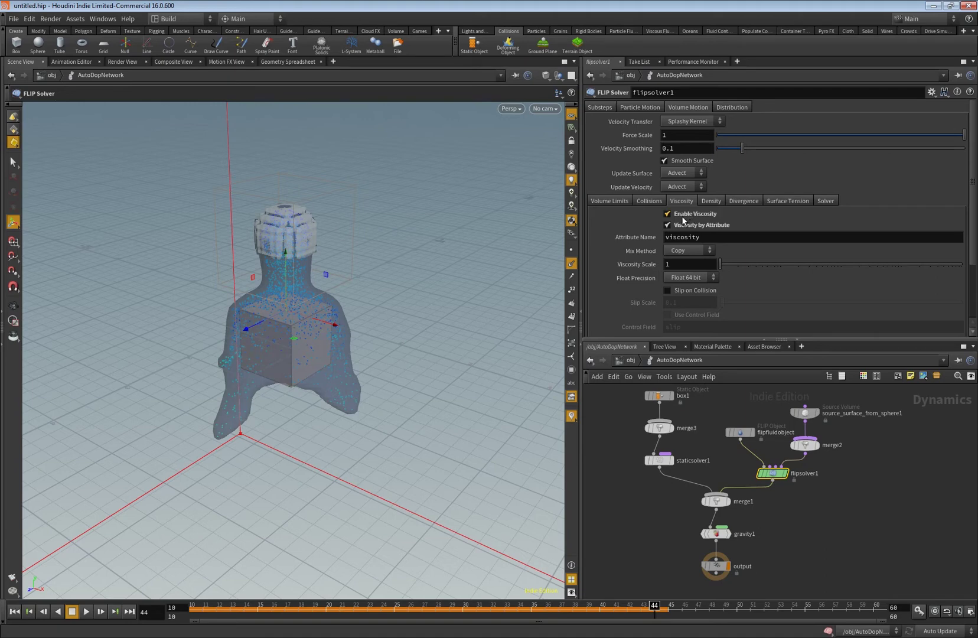
left_click(711, 202)
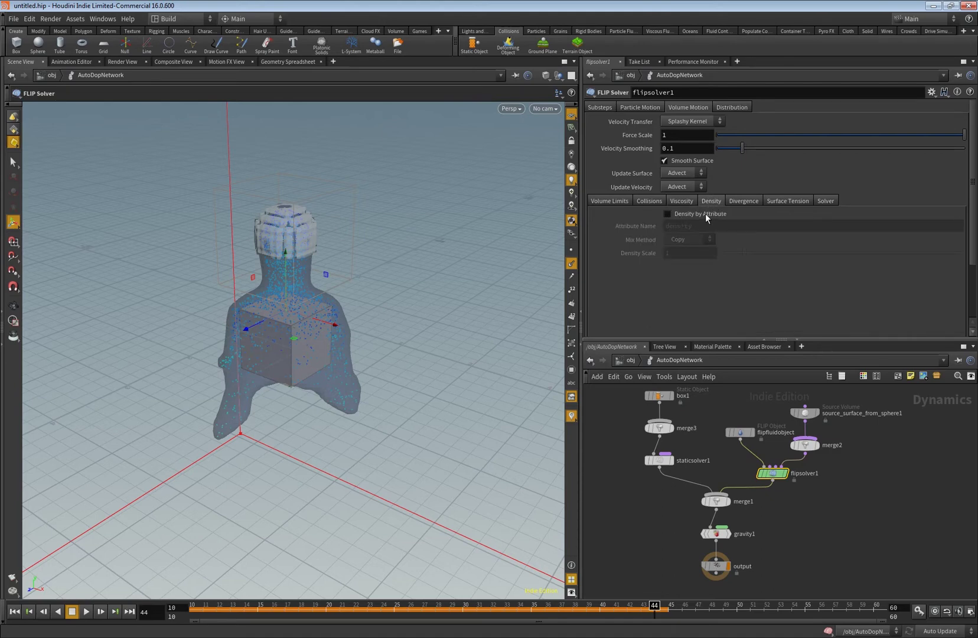
left_click(707, 215)
left_click(18, 613)
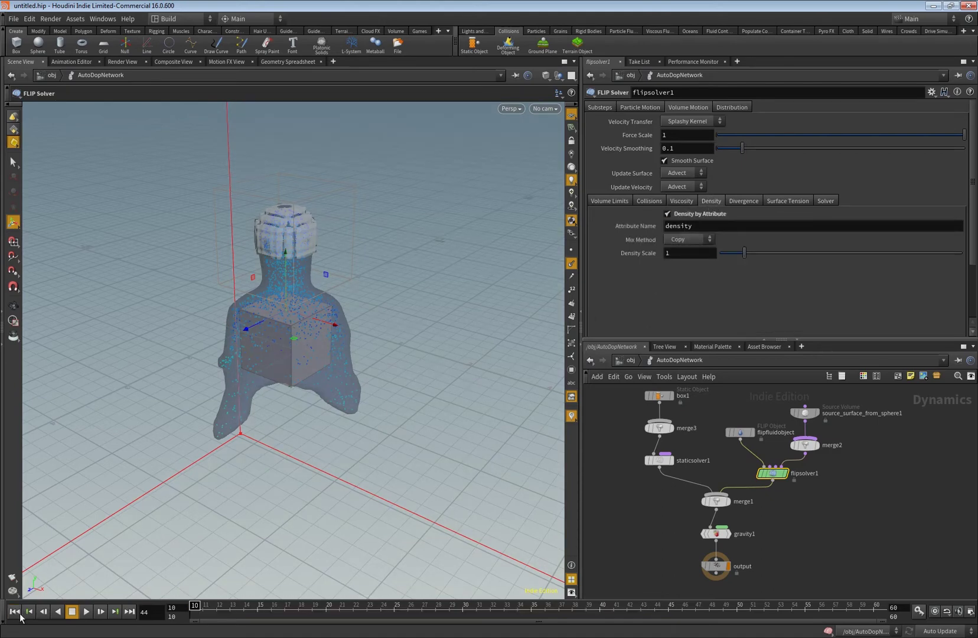
Play the attribute-driven simulation as the fluid drapes thickly over the box
left_click(86, 611)
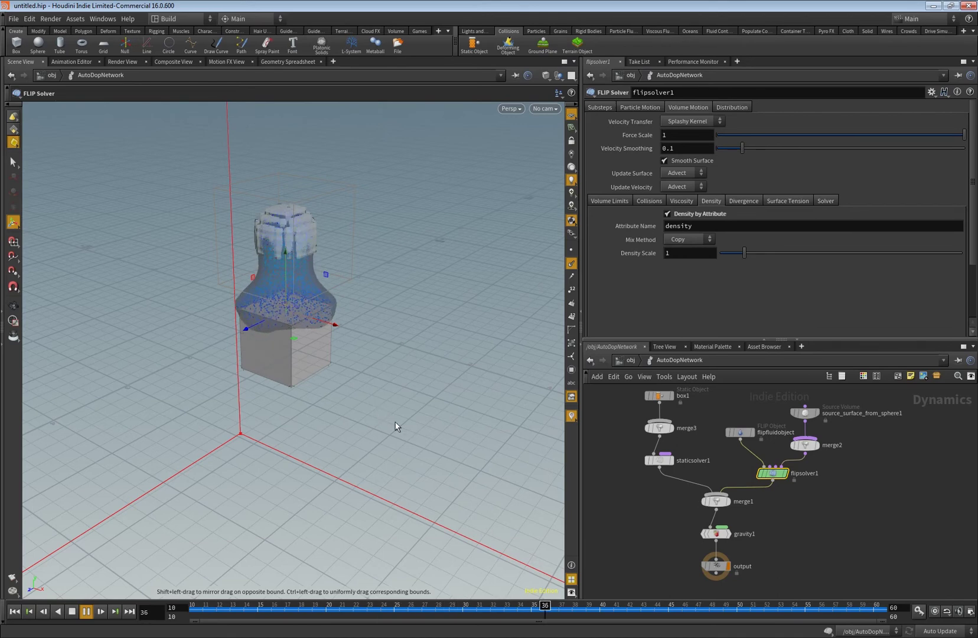
middle_click_drag(722, 414, 724, 421)
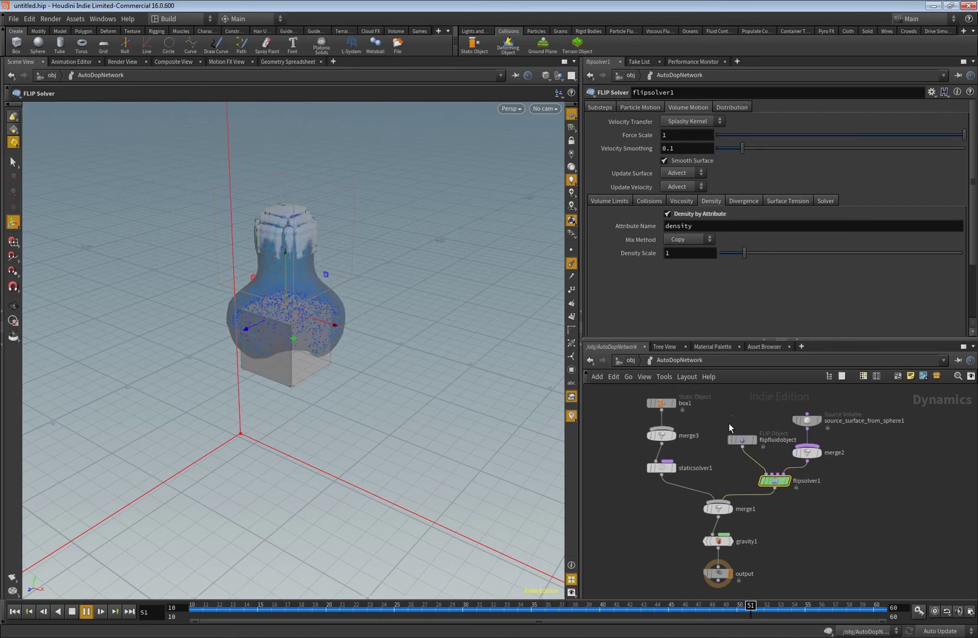
Return to sphere1 and select its create_surface_volume node
key("u")
double_click(699, 436)
left_click(676, 460)
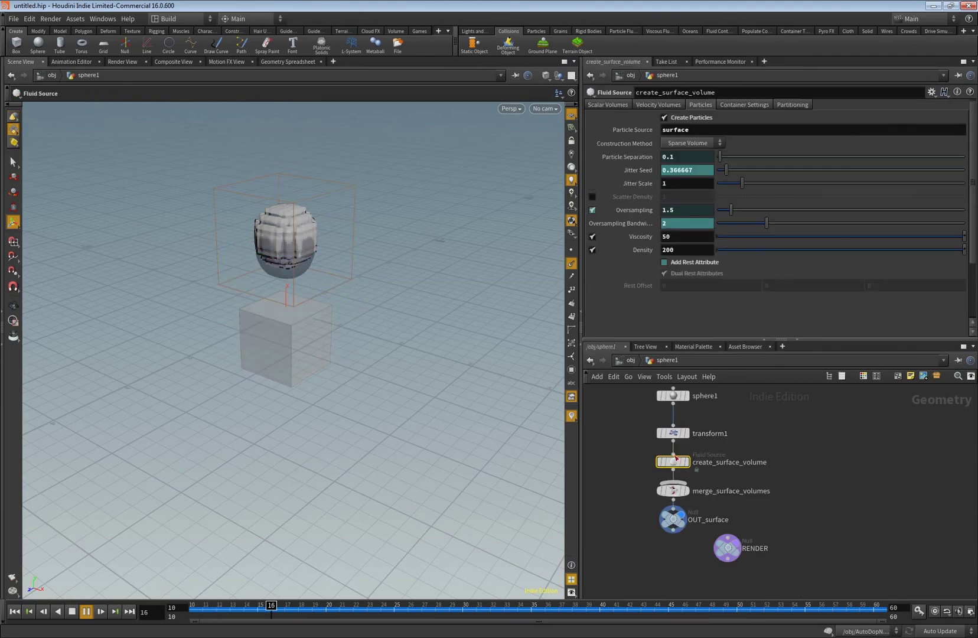
Change the Density from 200 to 2000 and replay the simulation to frame 58
mouse_move(722, 463)
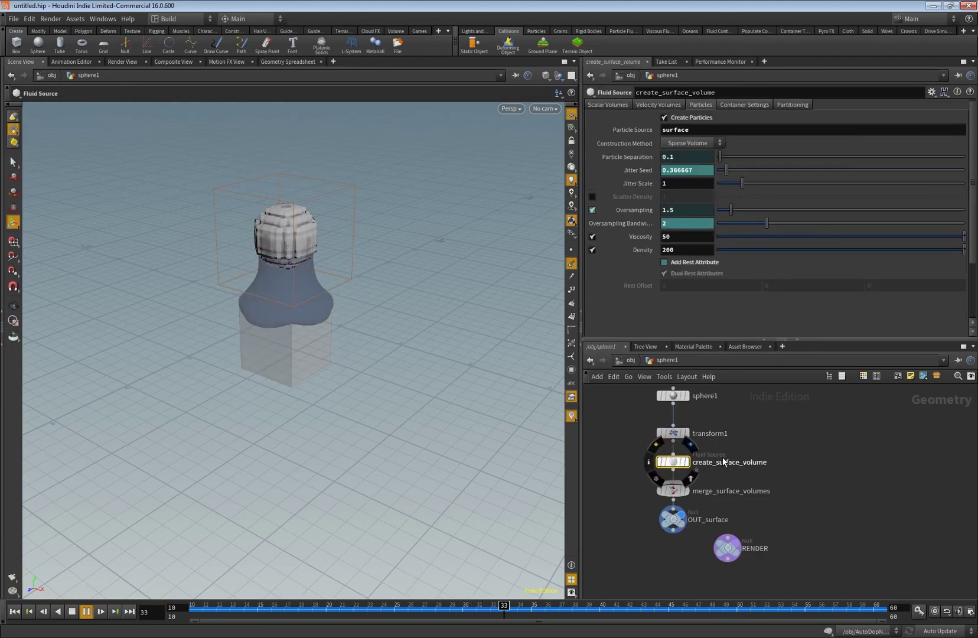
left_click(667, 250)
type("0")
key("Return")
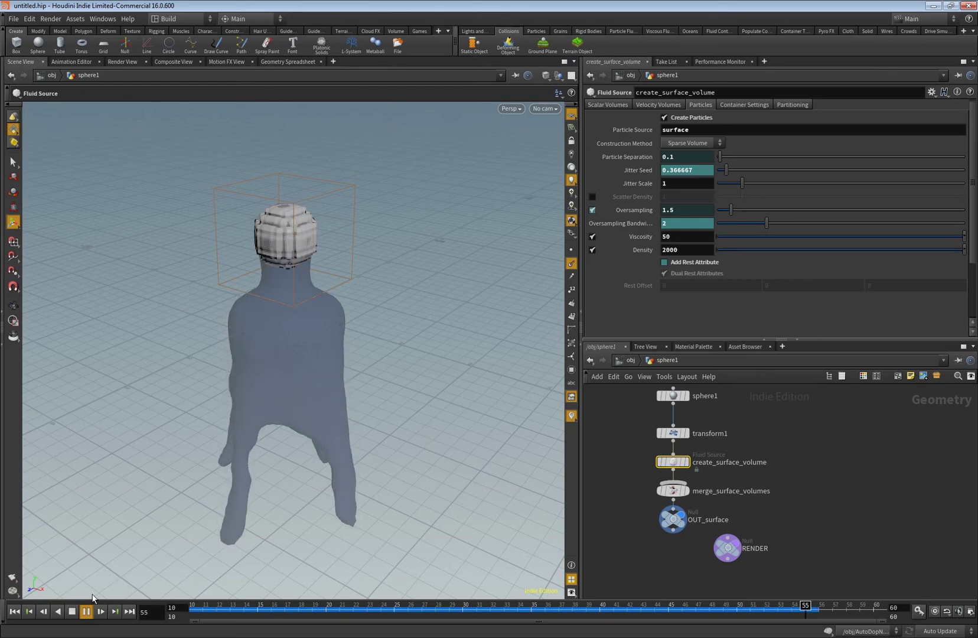
left_click(72, 611)
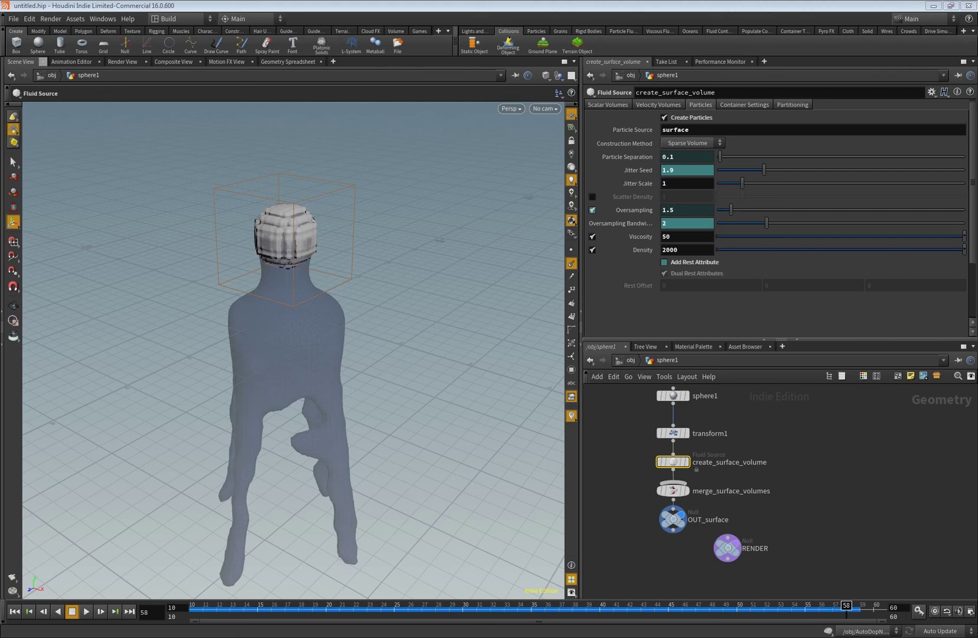
Search the Help contents for 'visc' and open the FLIP fluids Viscosity page
left_click(128, 18)
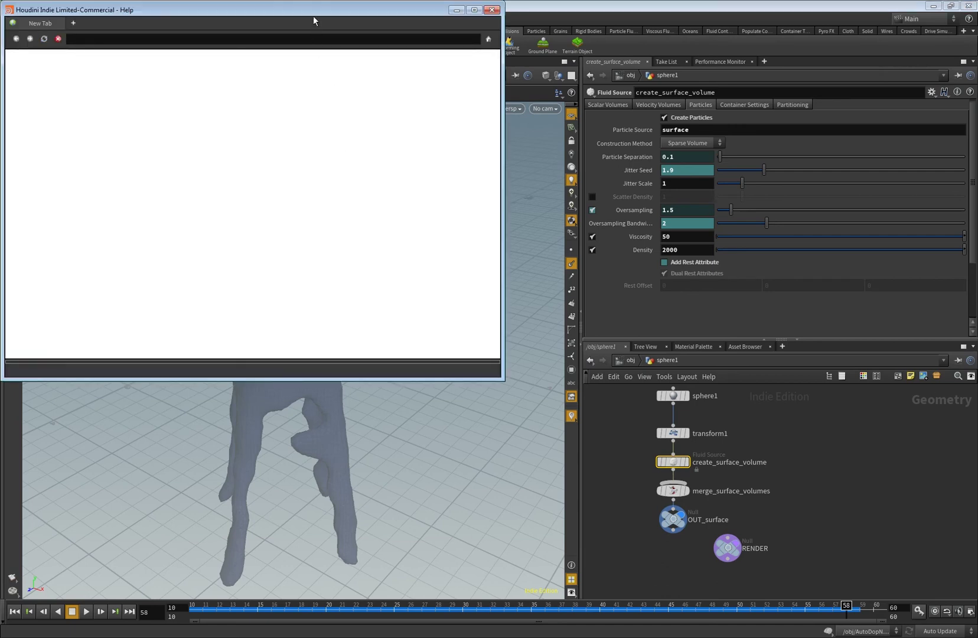
left_click_drag(313, 16, 410, 88)
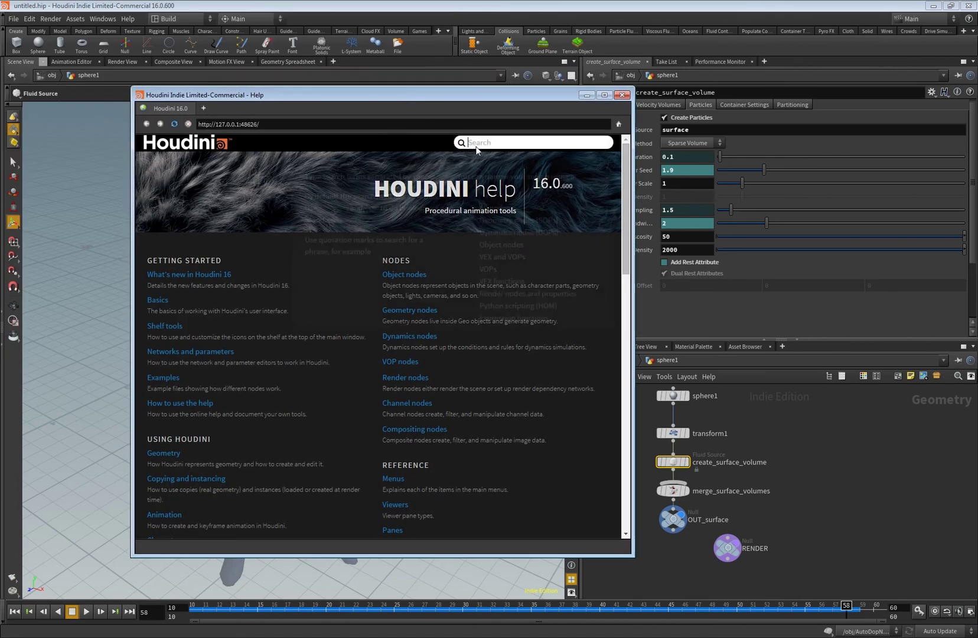
left_click(476, 146)
type("visc")
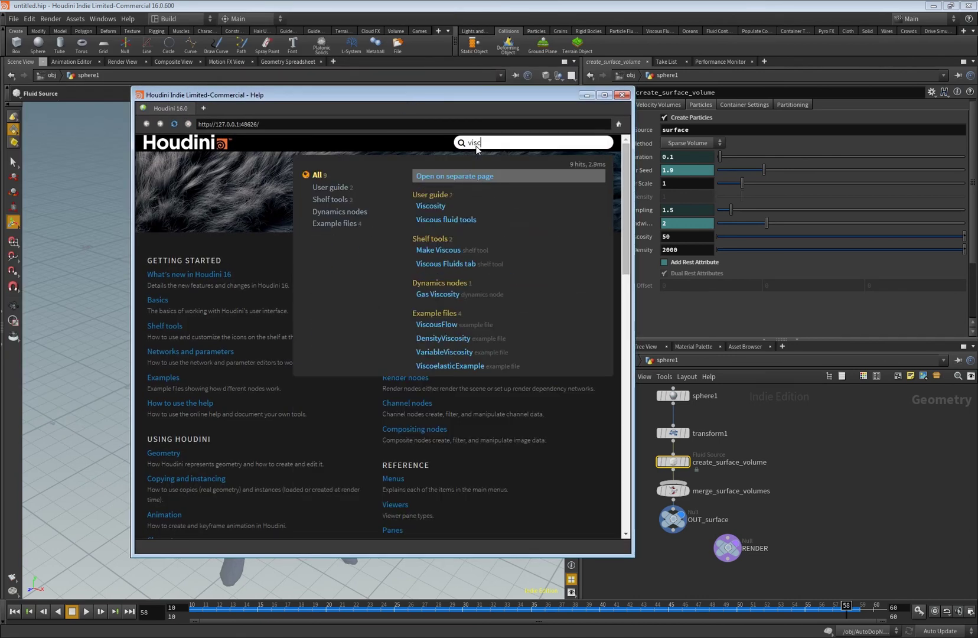
left_click(426, 204)
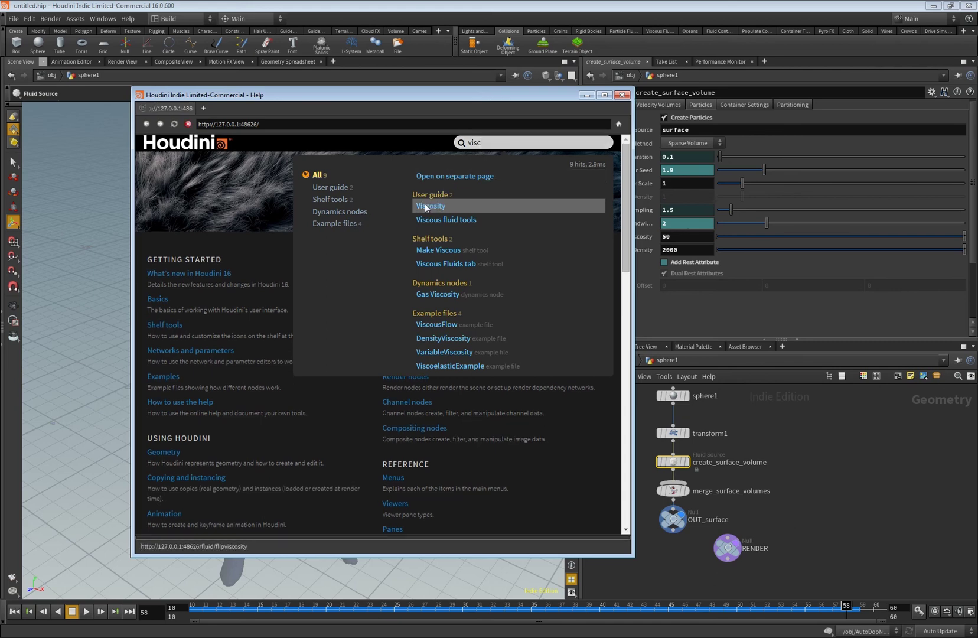
left_click_drag(421, 95, 414, 97)
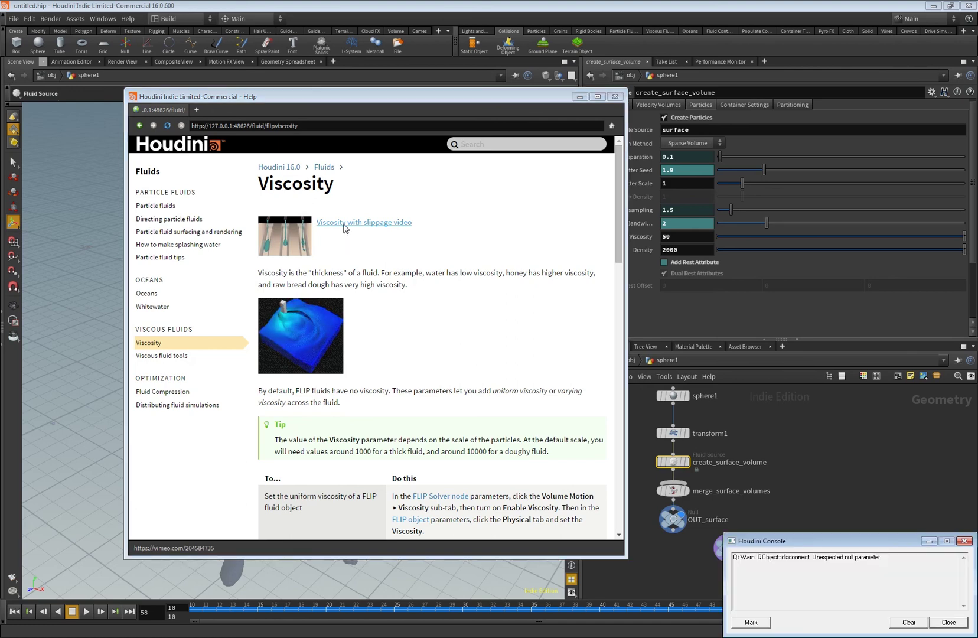
Close the console and show flipsolver1's Viscosity settings beside the help window
left_click(965, 541)
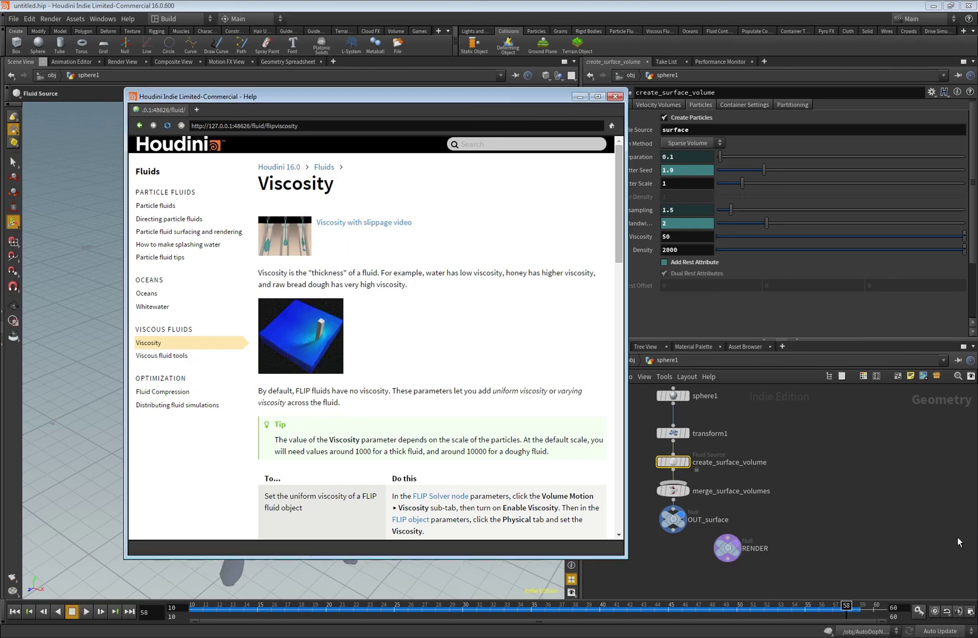
left_click_drag(422, 99, 336, 124)
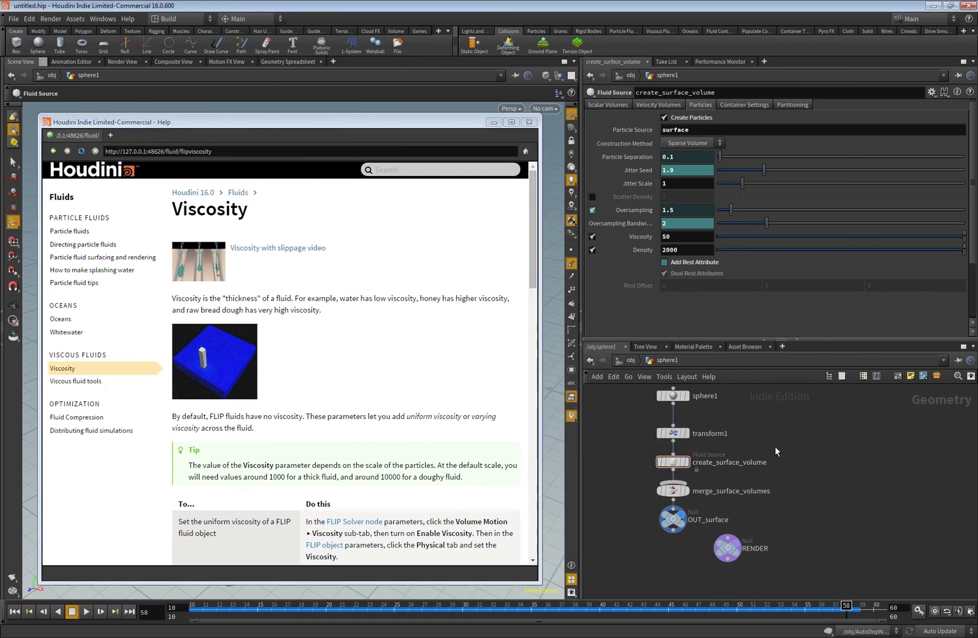
key("u")
double_click(786, 502)
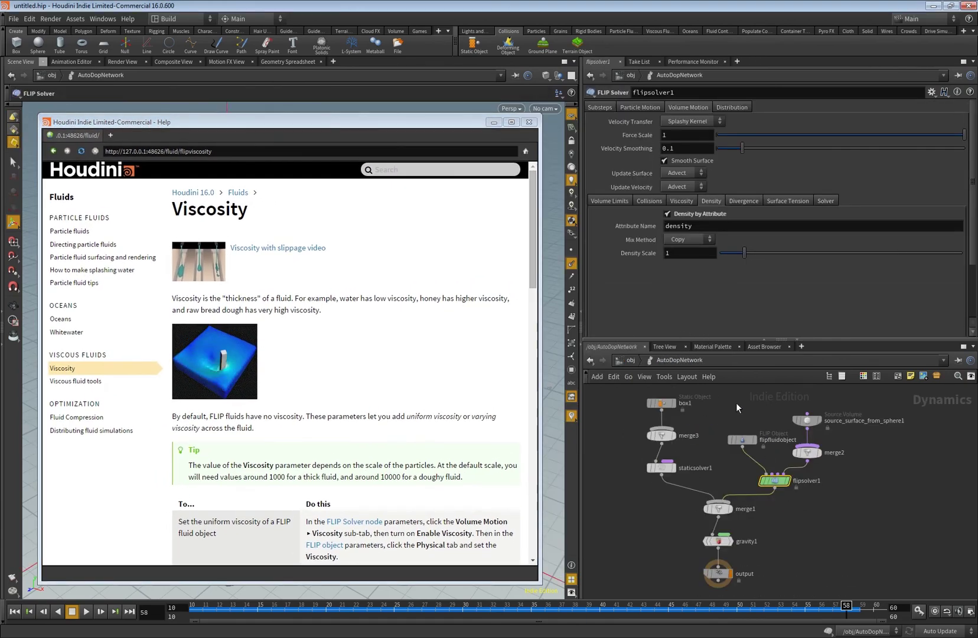
left_click(681, 200)
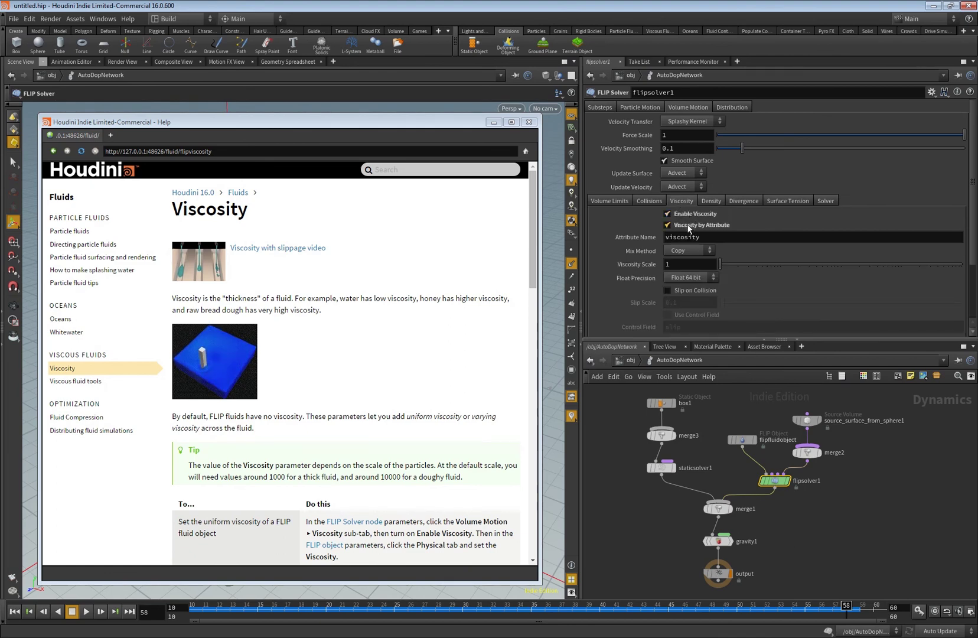